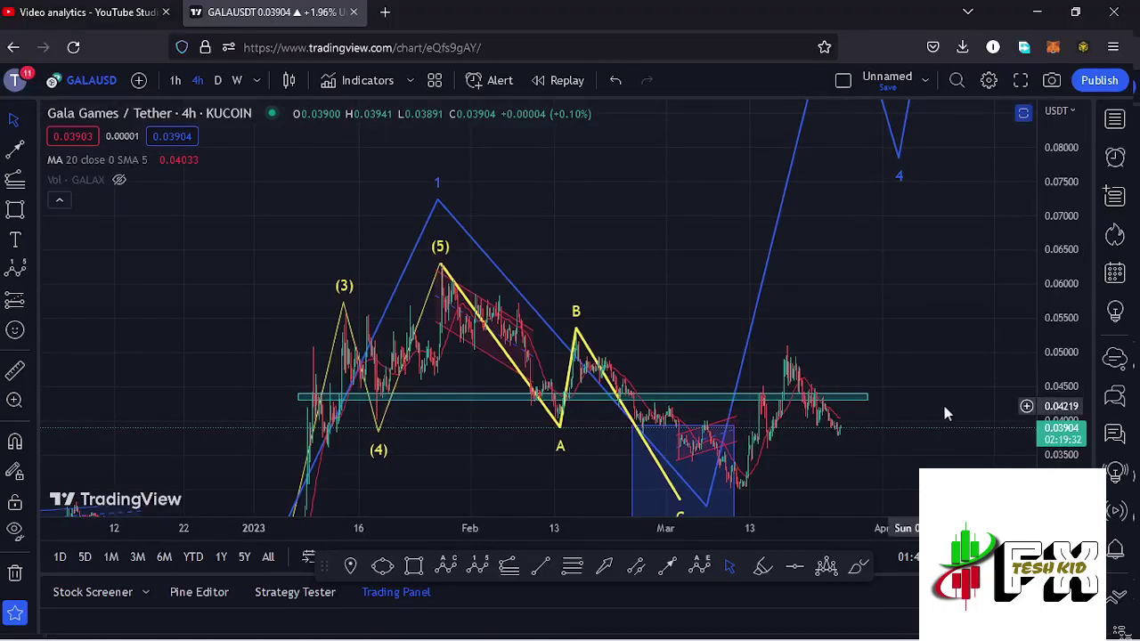
Examine the recent 4-hour GALA/USDT price action around the green horizontal zone and the March swing
scroll(837, 434, up, 3)
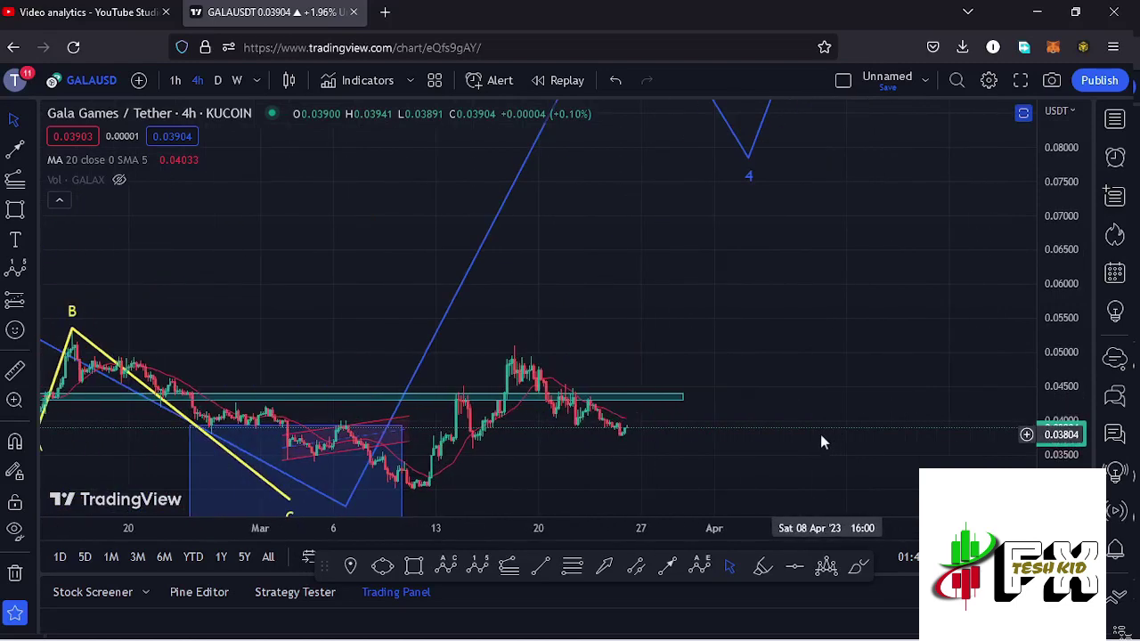
drag(628, 454, 873, 395)
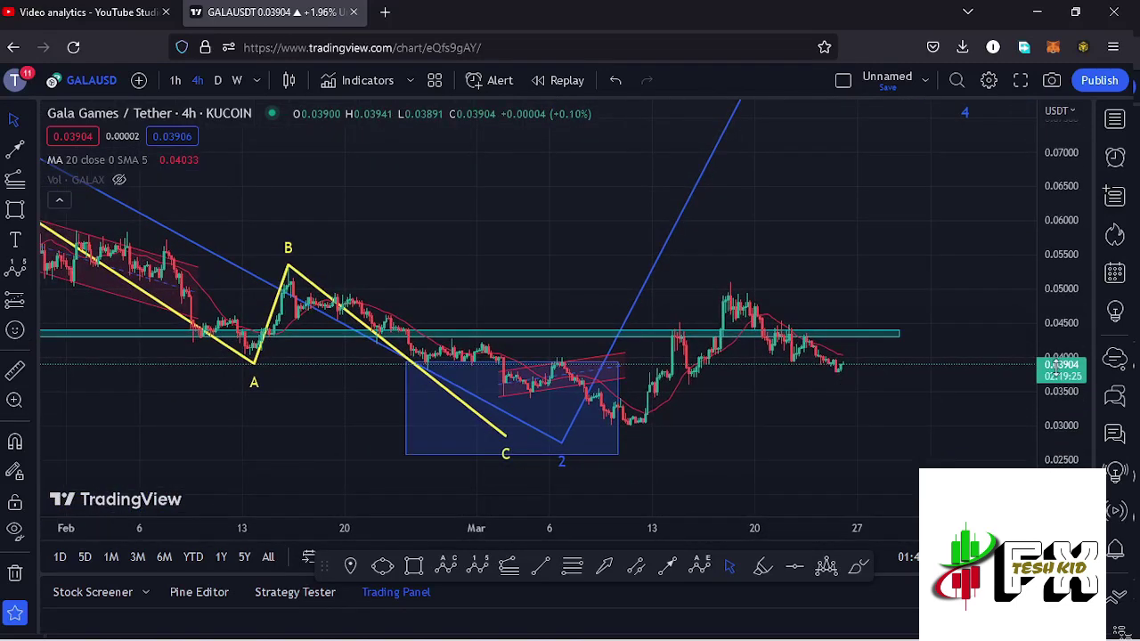
drag(1053, 370, 1054, 386)
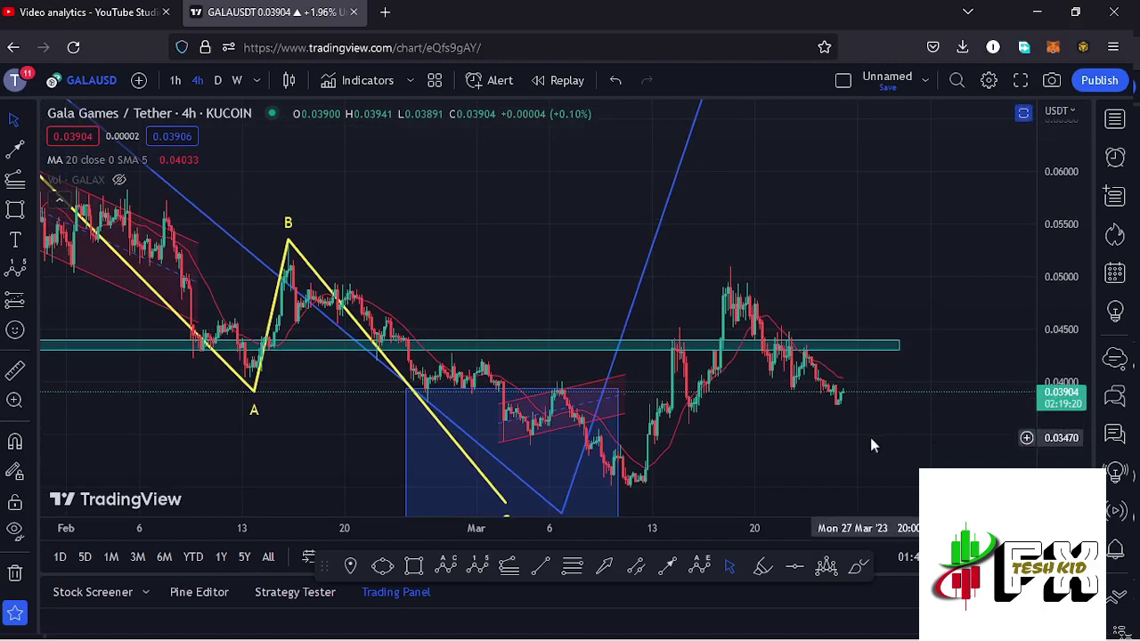
scroll(869, 437, up, 2)
drag(740, 450, 812, 413)
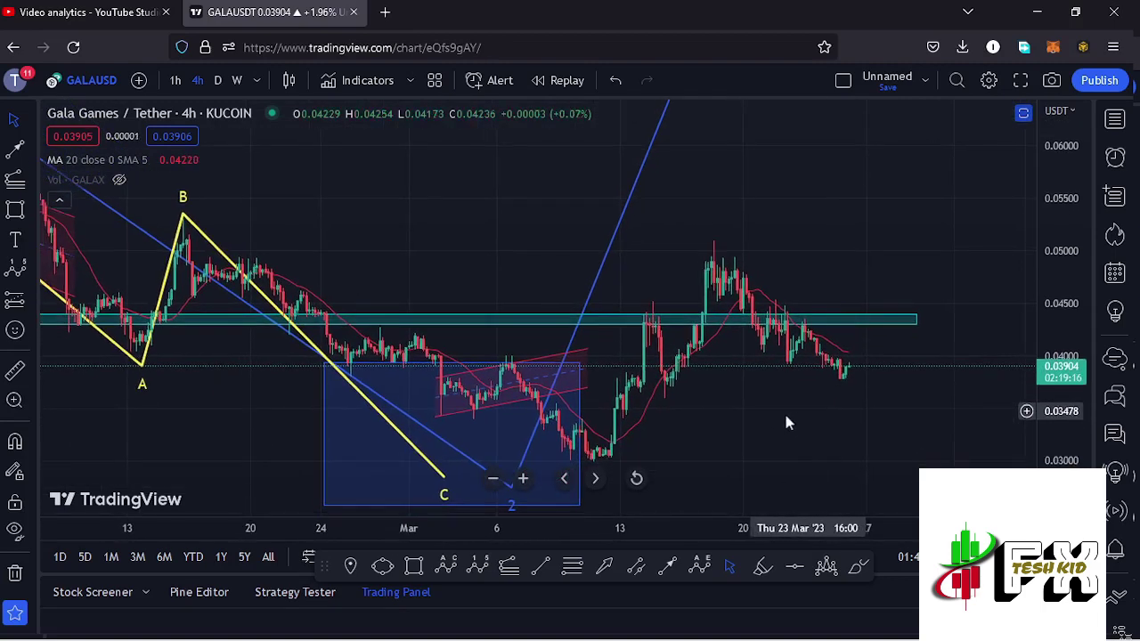
drag(769, 436, 828, 392)
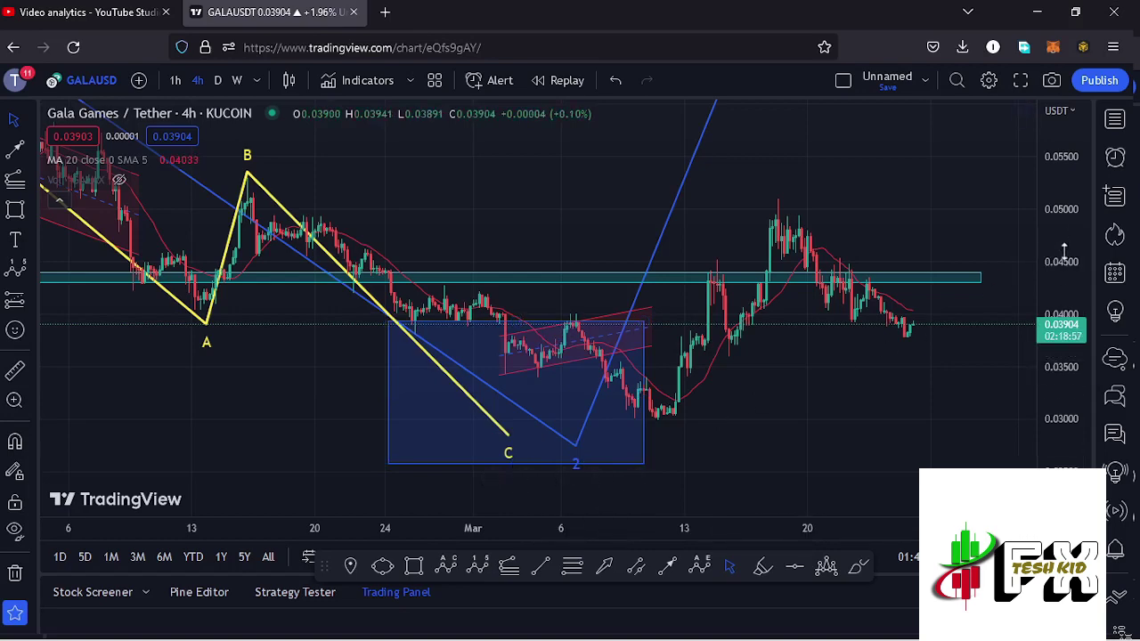
Examine the full Elliott wave count on the 4-hour chart, from blue point 0 to projected blue points 3 and 4
scroll(1063, 242, down, 3)
scroll(700, 330, down, 5)
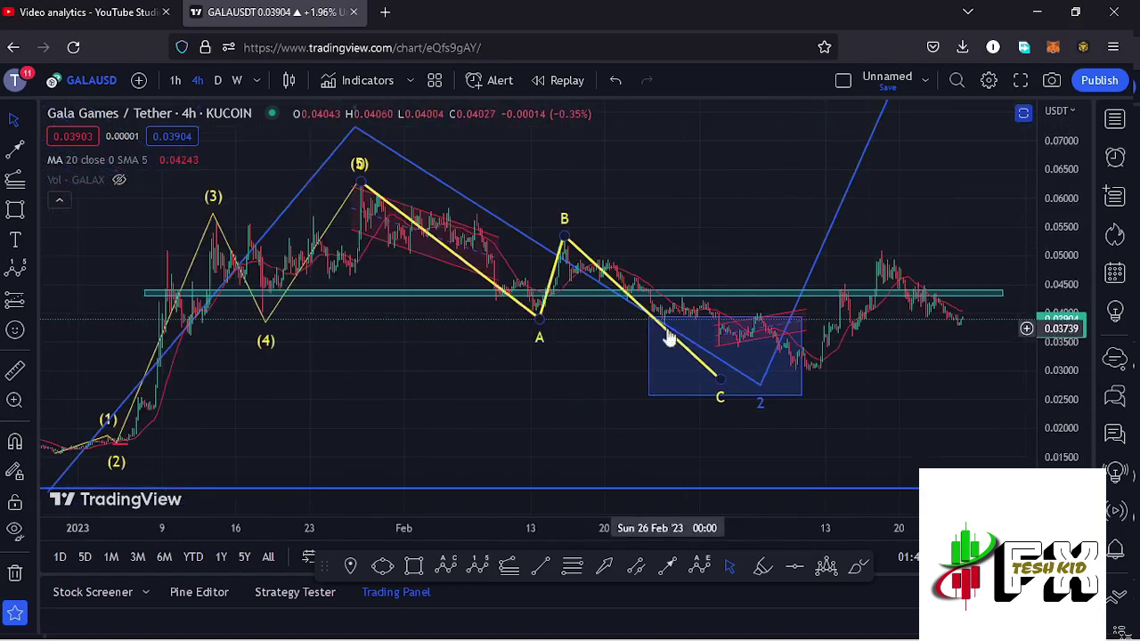
scroll(814, 227, down, 2)
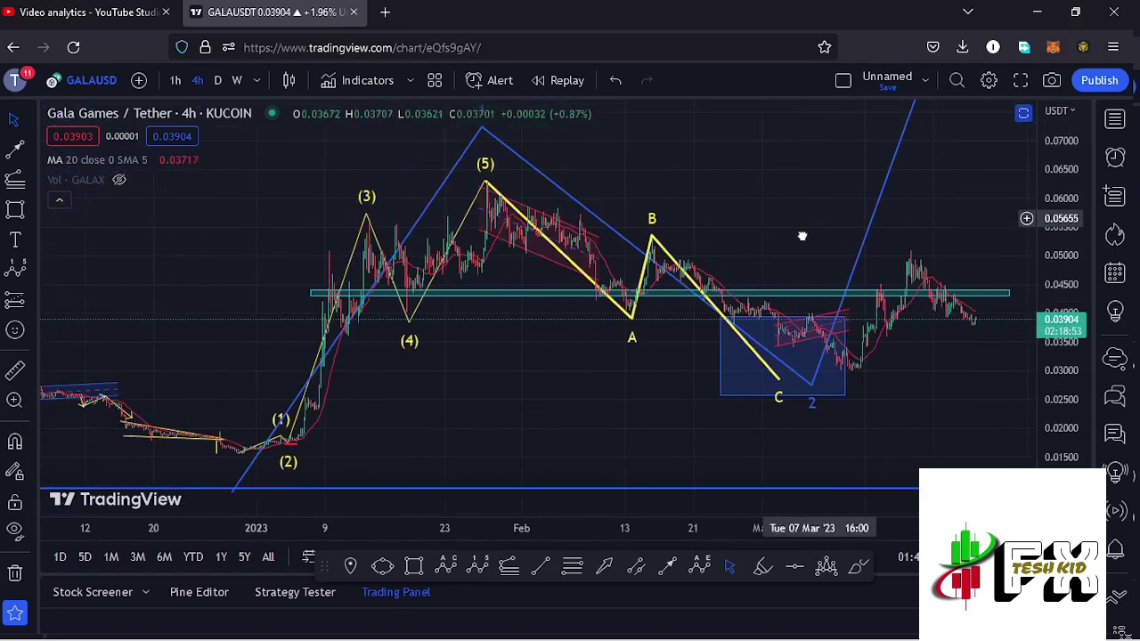
drag(804, 232, 698, 268)
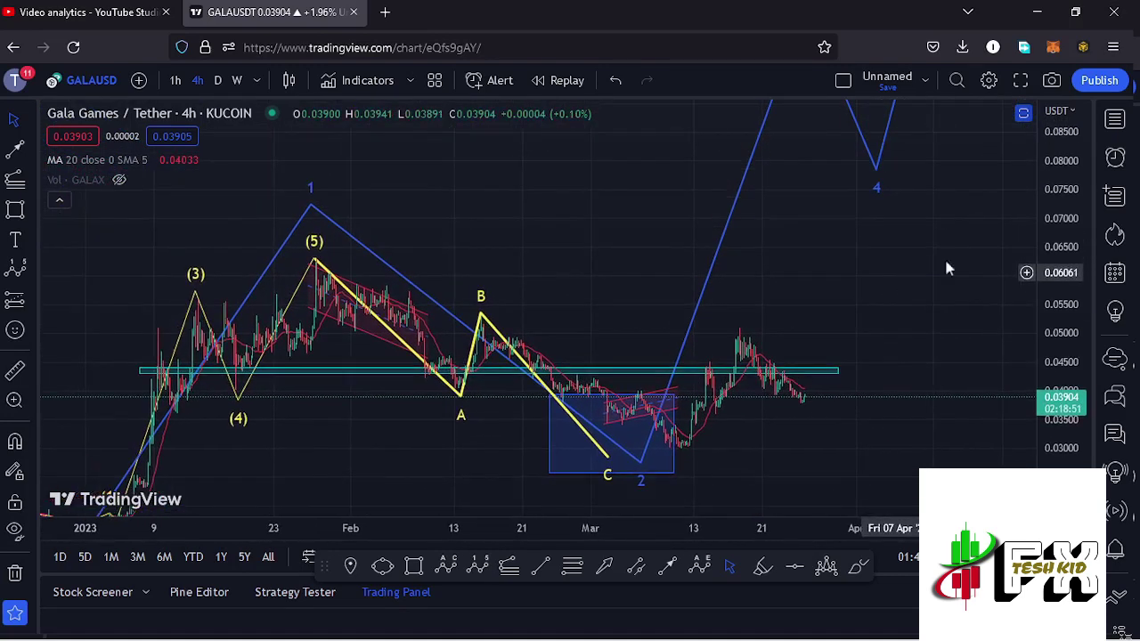
drag(1066, 222, 1070, 276)
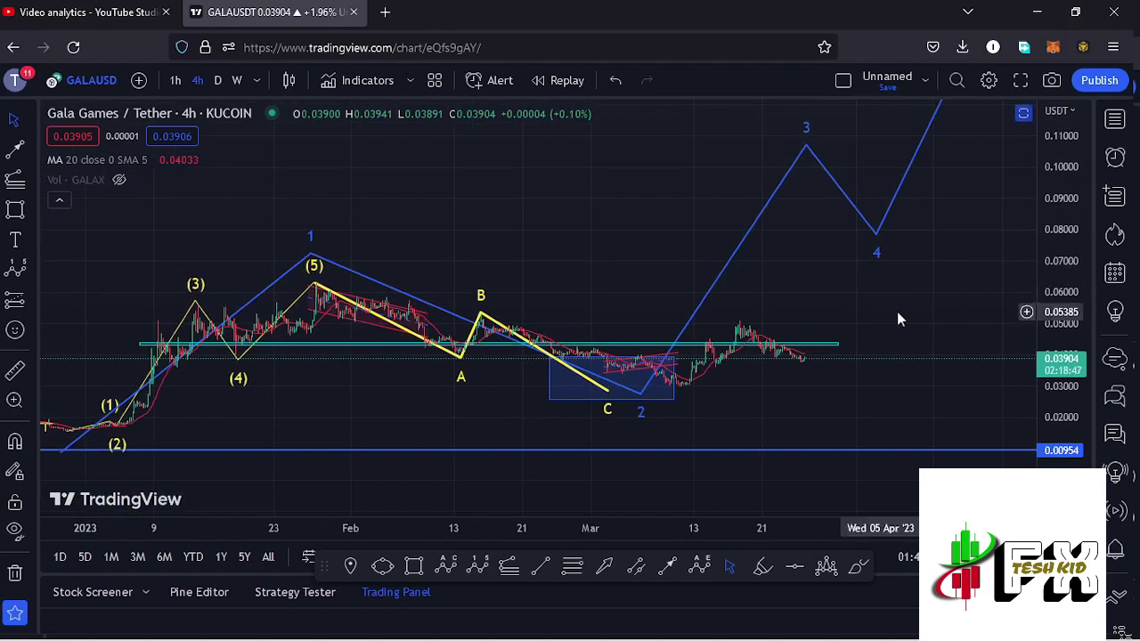
scroll(897, 311, down, 3)
drag(949, 318, 933, 335)
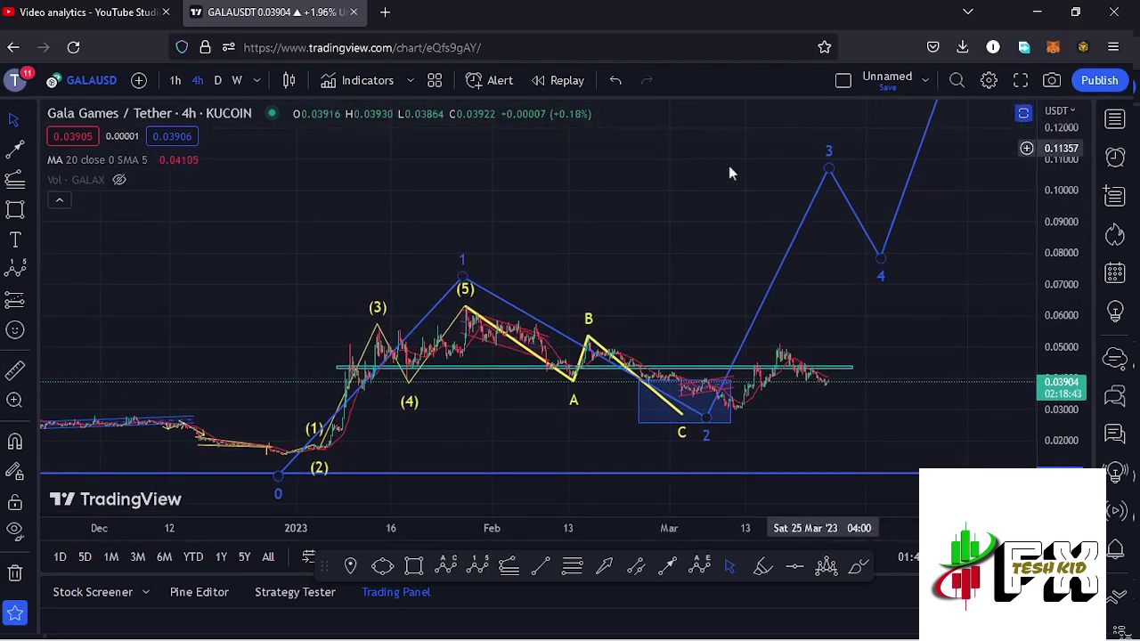
drag(678, 323, 734, 267)
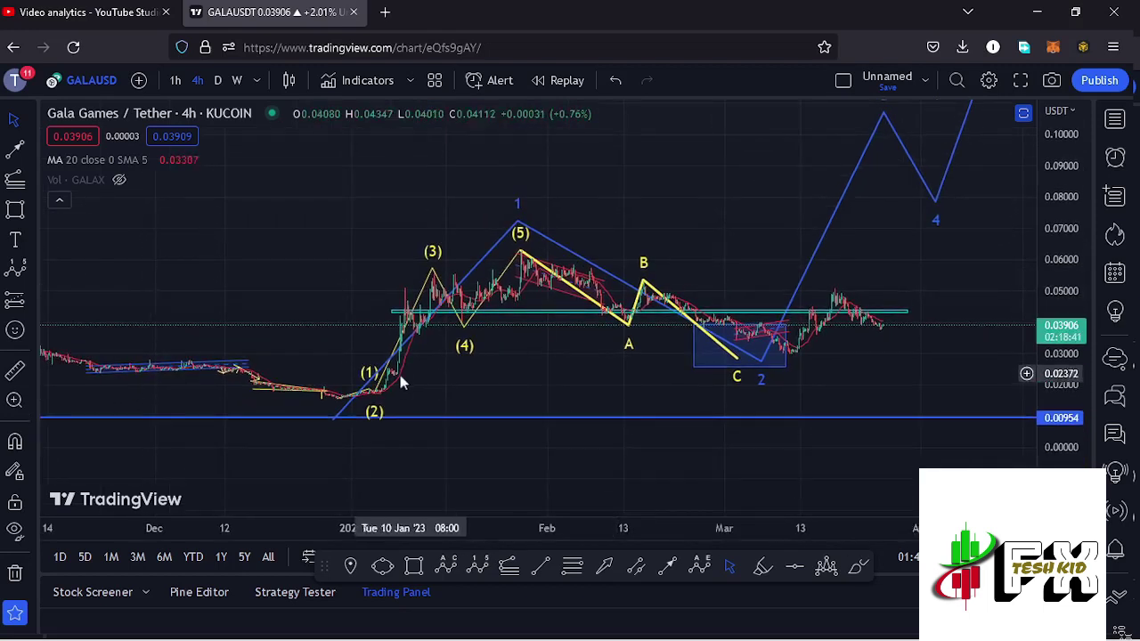
Review the yellow five-wave rise inside blue wave 1 and select the yellow ABC correction that follows it
click(519, 217)
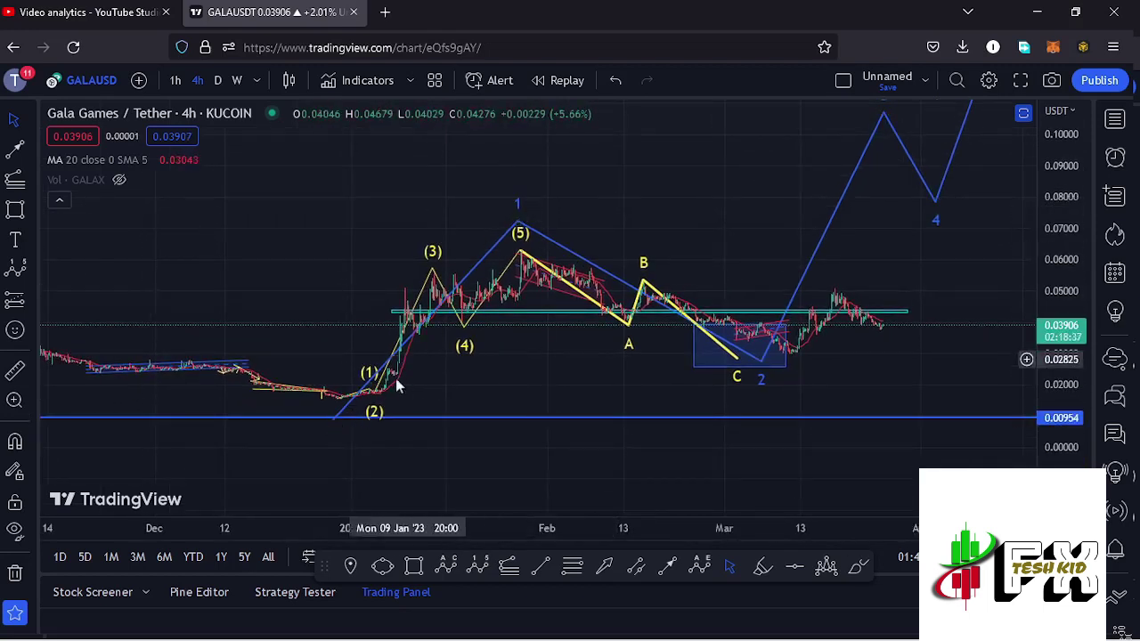
click(405, 337)
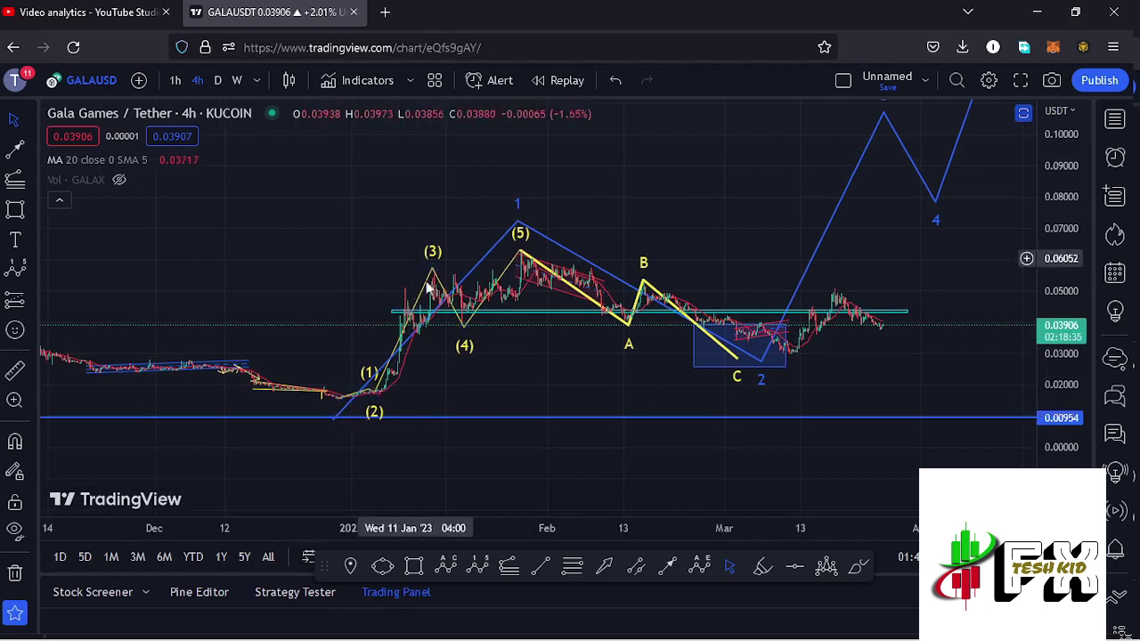
click(516, 256)
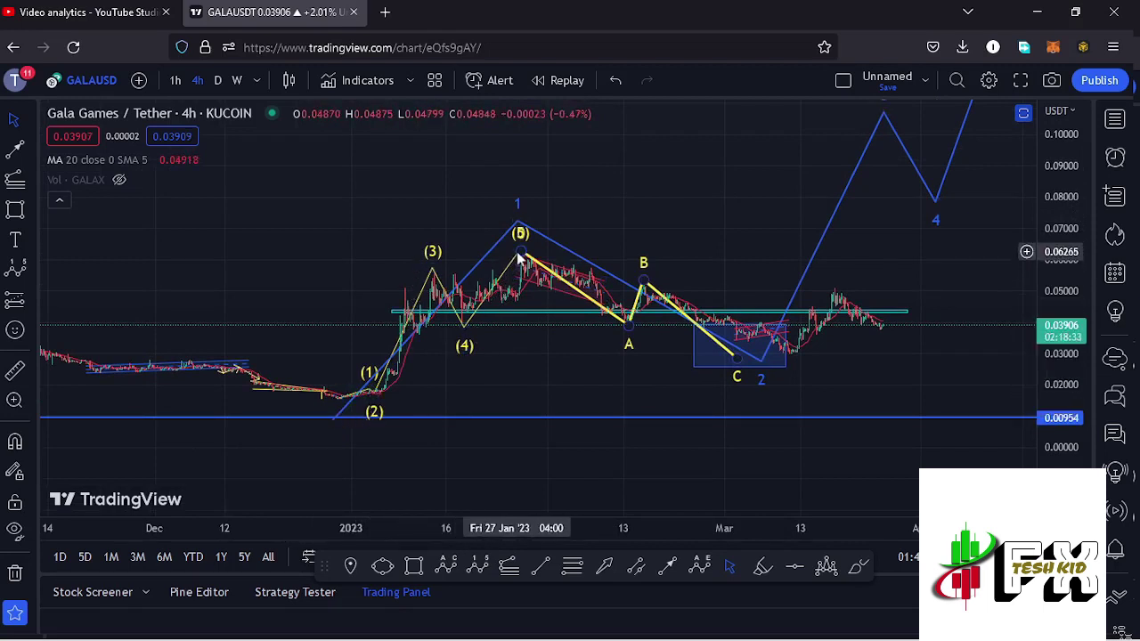
click(519, 258)
mouse_move(520, 252)
mouse_down()
mouse_move(506, 254)
mouse_move(525, 257)
mouse_up()
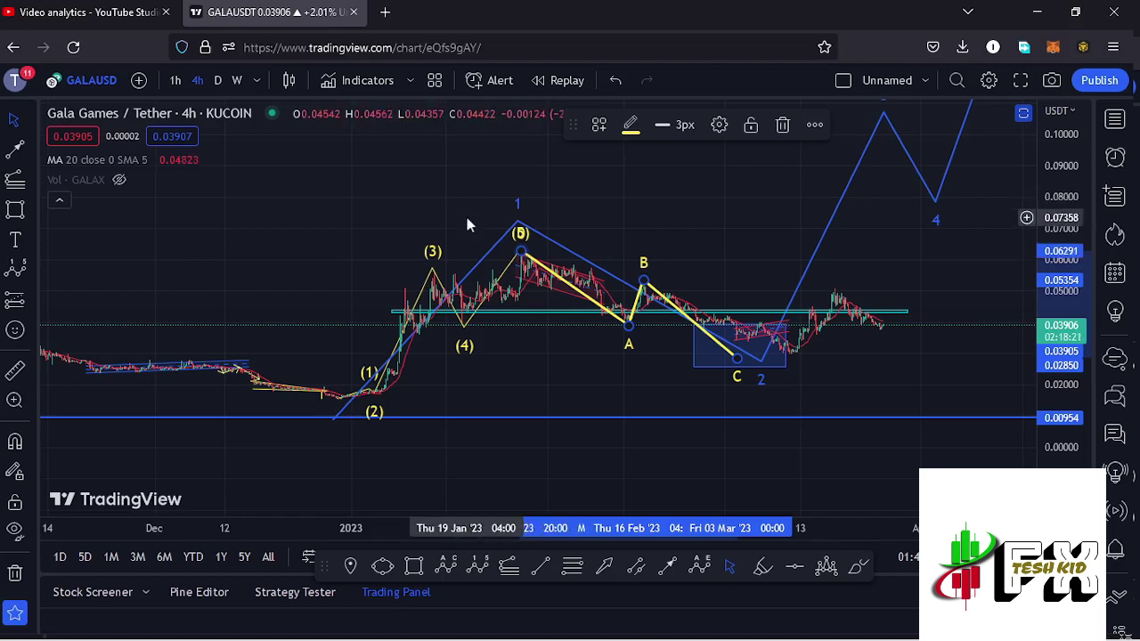
drag(772, 223, 682, 299)
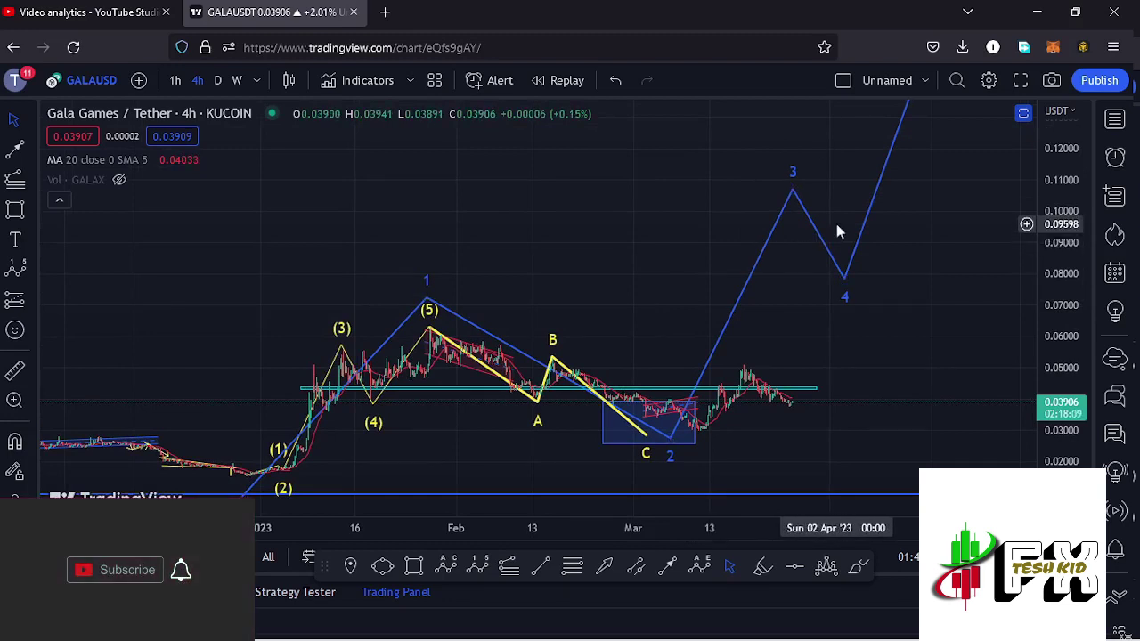
Project a trend-based Fibonacci extension from the late-December 2022 low at 0.01546 through 0.06372 to 0.02932, and delete it after checking the levels
drag(644, 333, 648, 312)
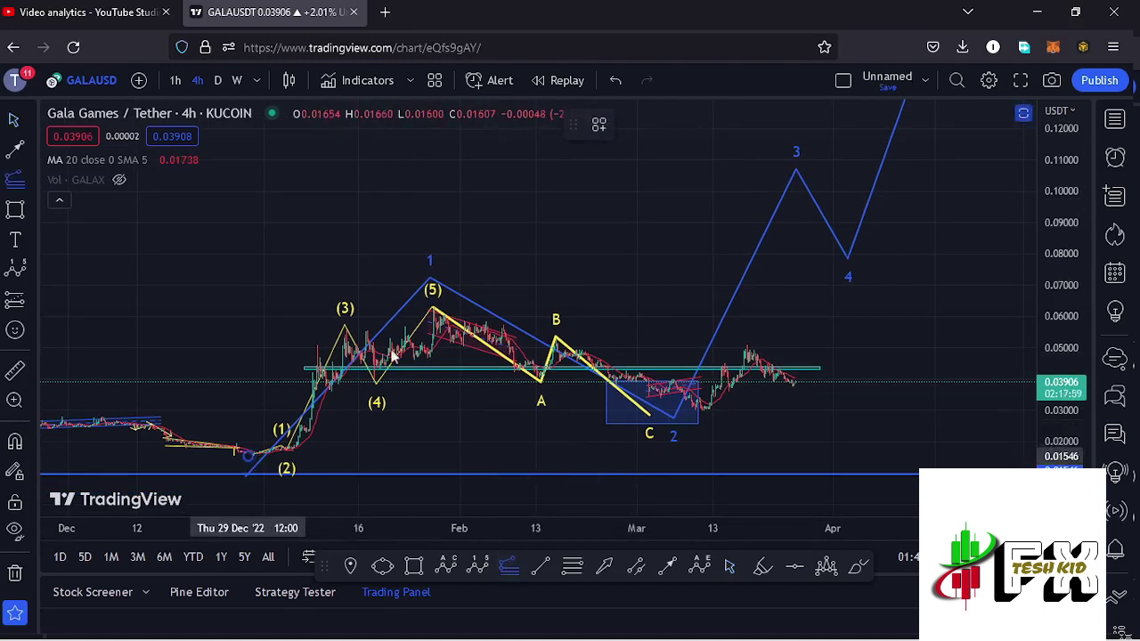
click(433, 310)
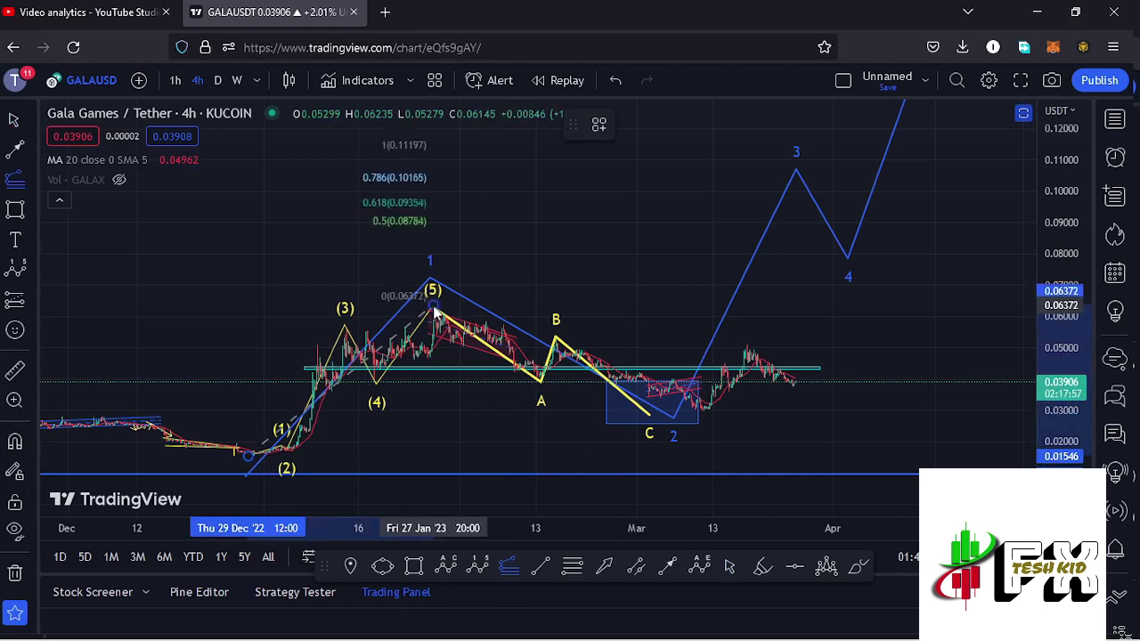
click(931, 412)
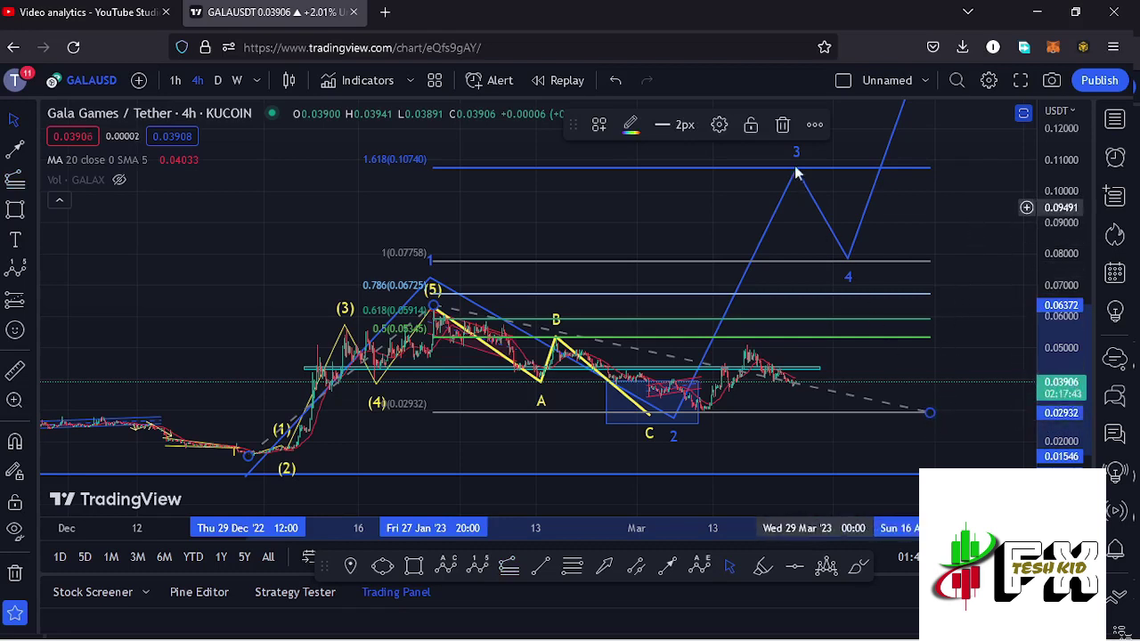
click(782, 125)
Sketch a five-wave Elliott impulse from blue point 2 at about 0.028 up to about 0.107 near blue point 3
scroll(674, 285, up, 2)
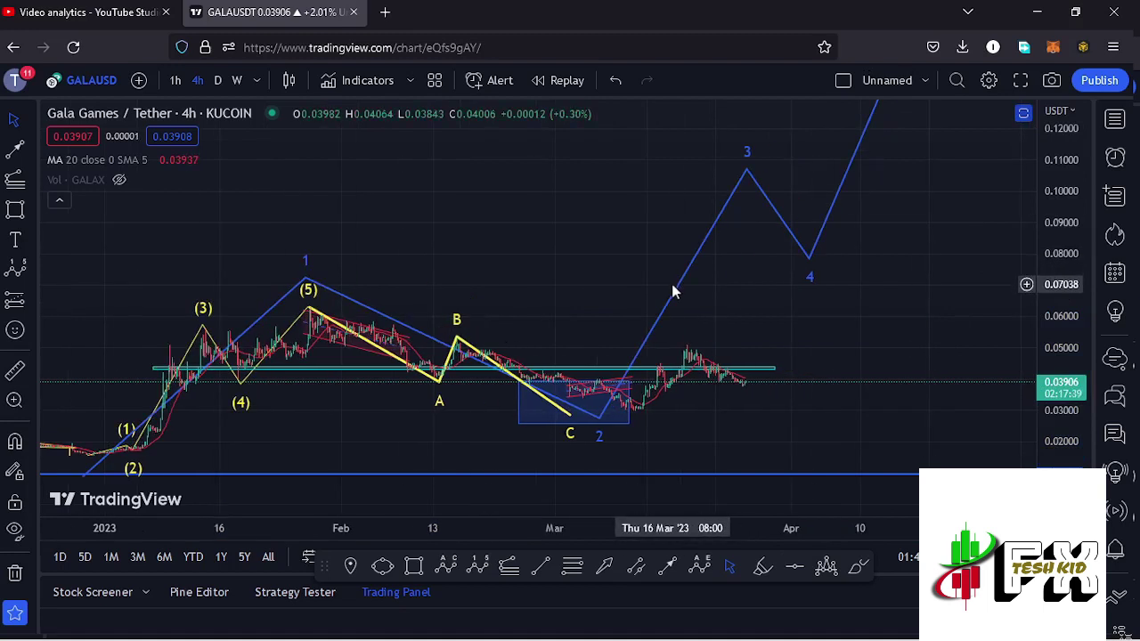
click(478, 567)
click(598, 415)
click(590, 306)
click(637, 352)
click(638, 226)
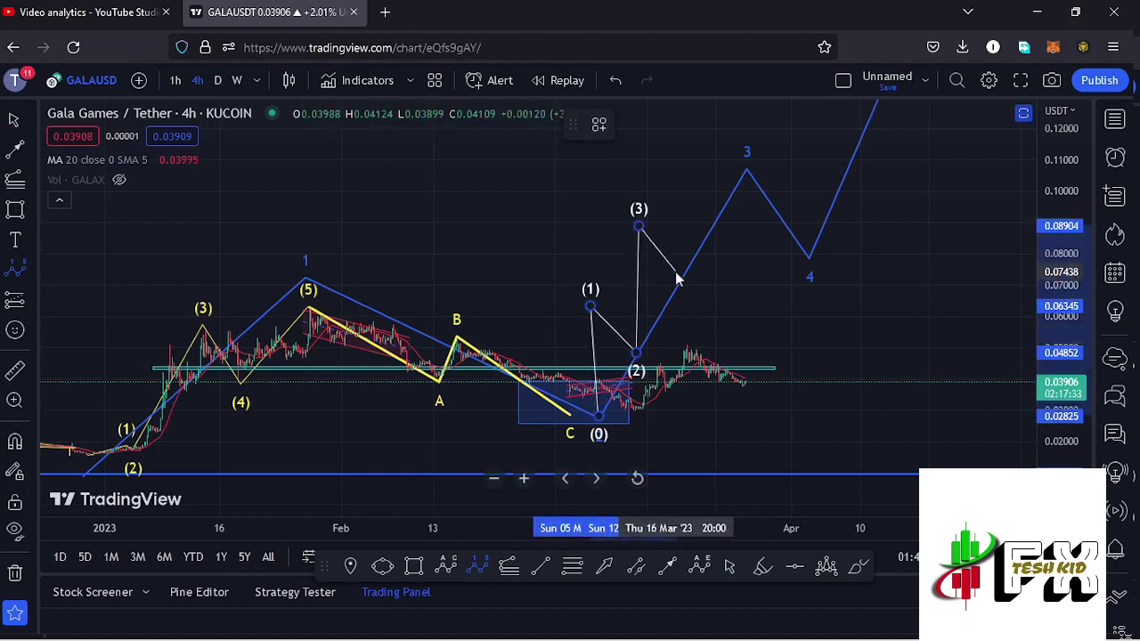
click(727, 173)
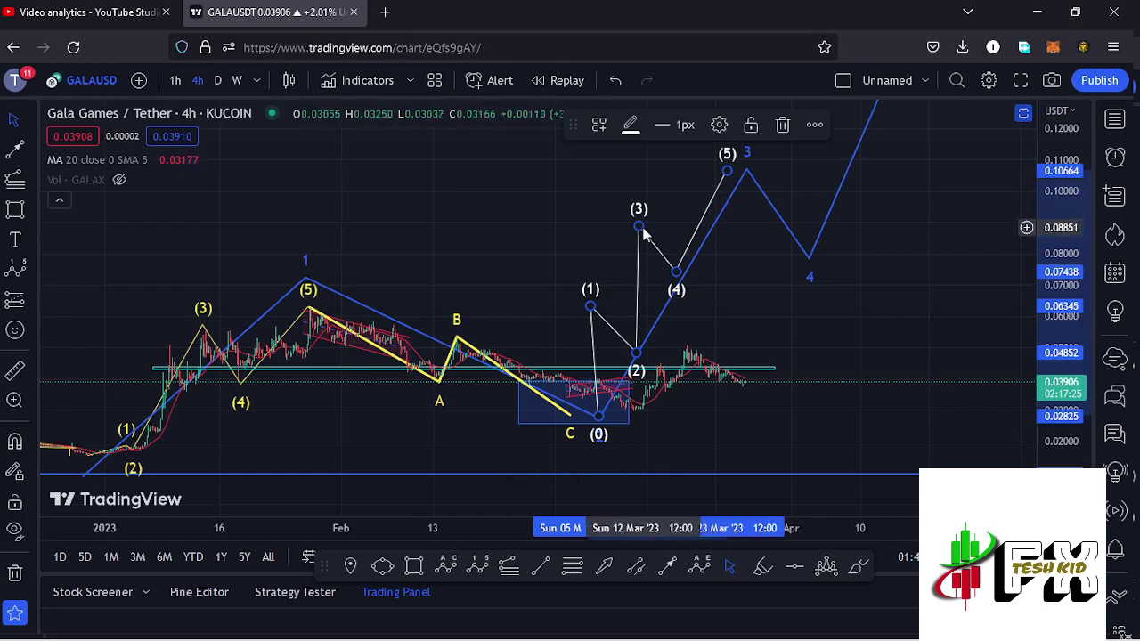
Lower point (3) of the white impulse wave to about 0.084 and delete the whole wave drawing
drag(638, 228, 648, 248)
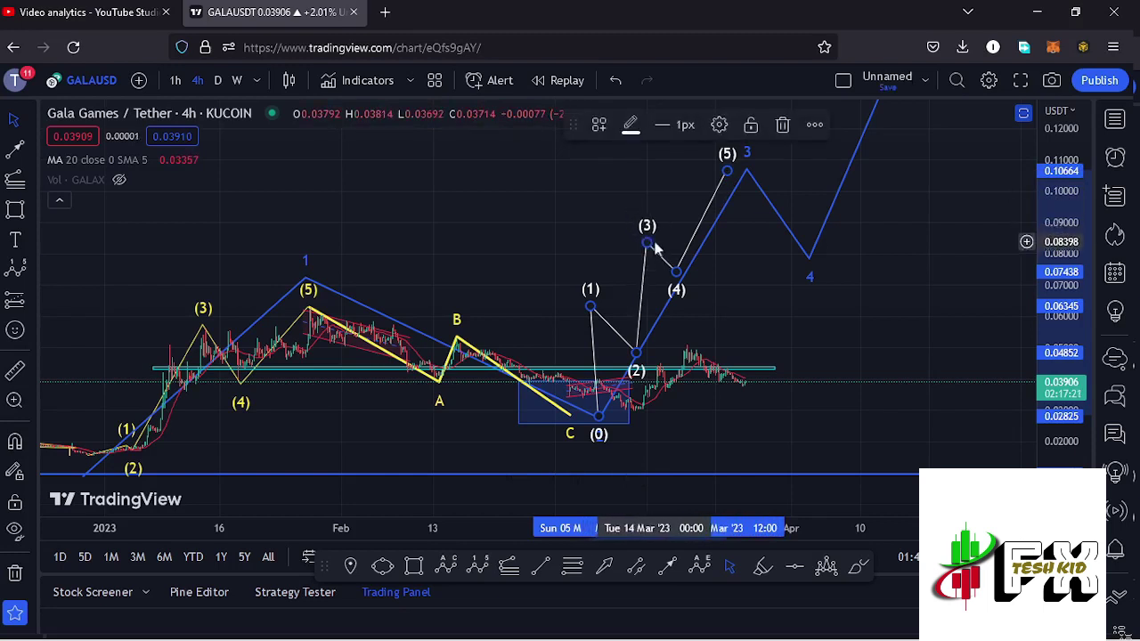
click(783, 124)
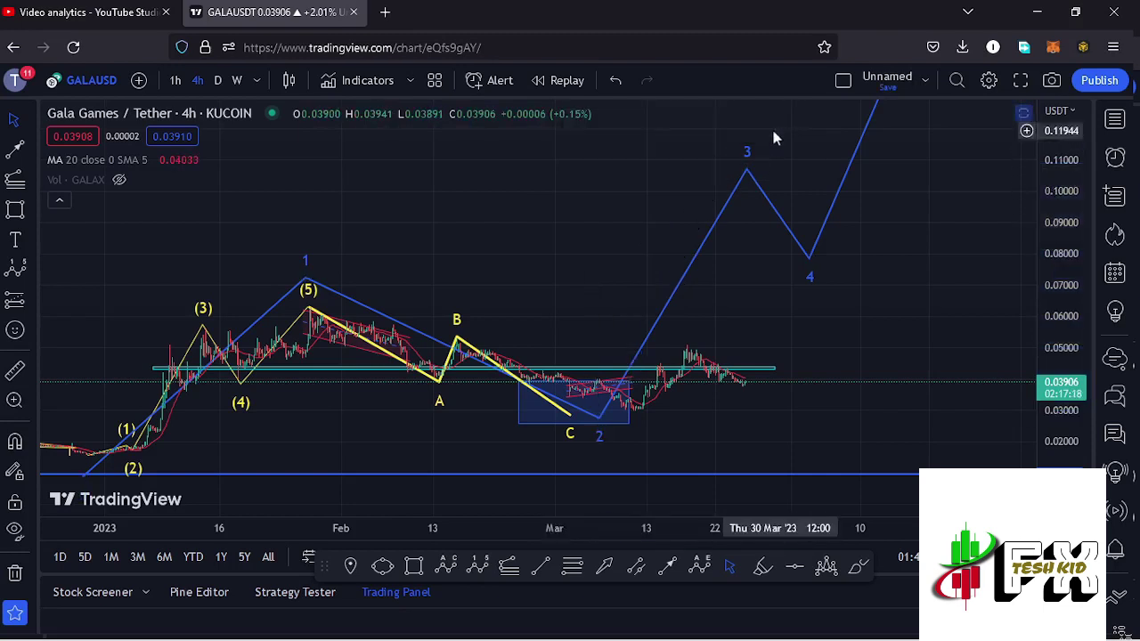
Switch the chart to the 1-hour timeframe to show the nested red and yellow wave counts
click(182, 82)
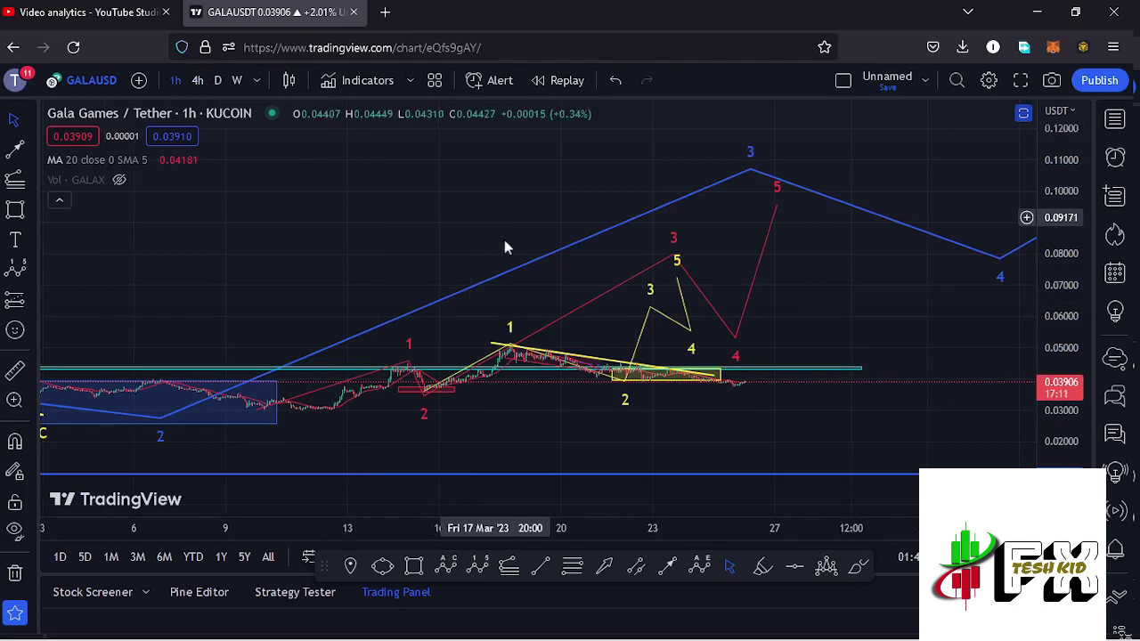
drag(565, 421, 601, 389)
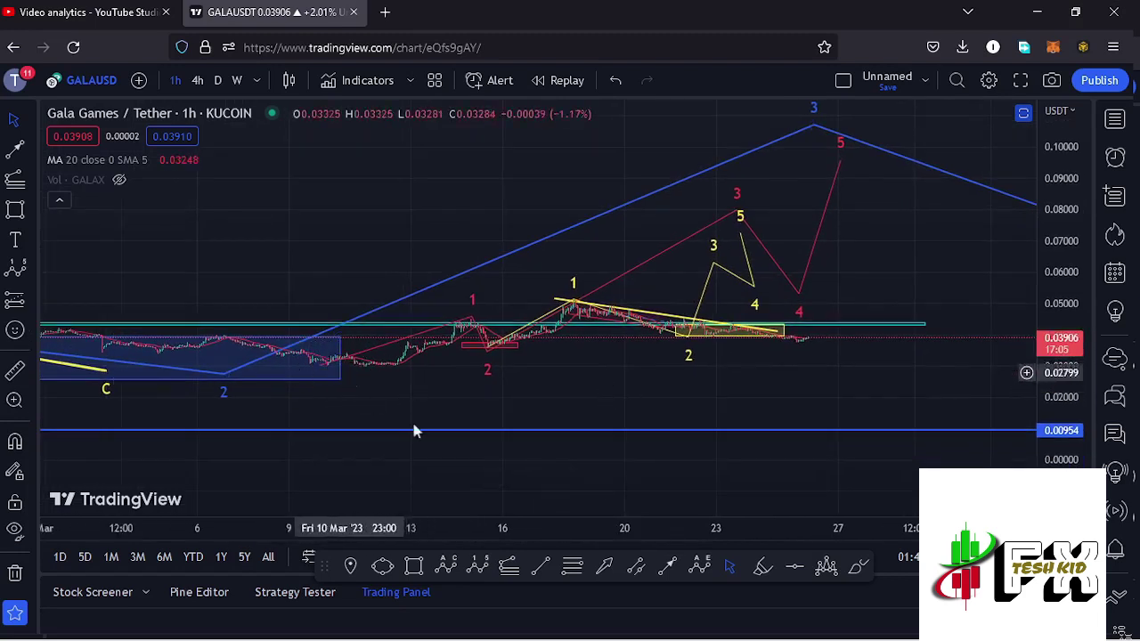
drag(575, 400, 558, 425)
drag(1061, 429, 1077, 423)
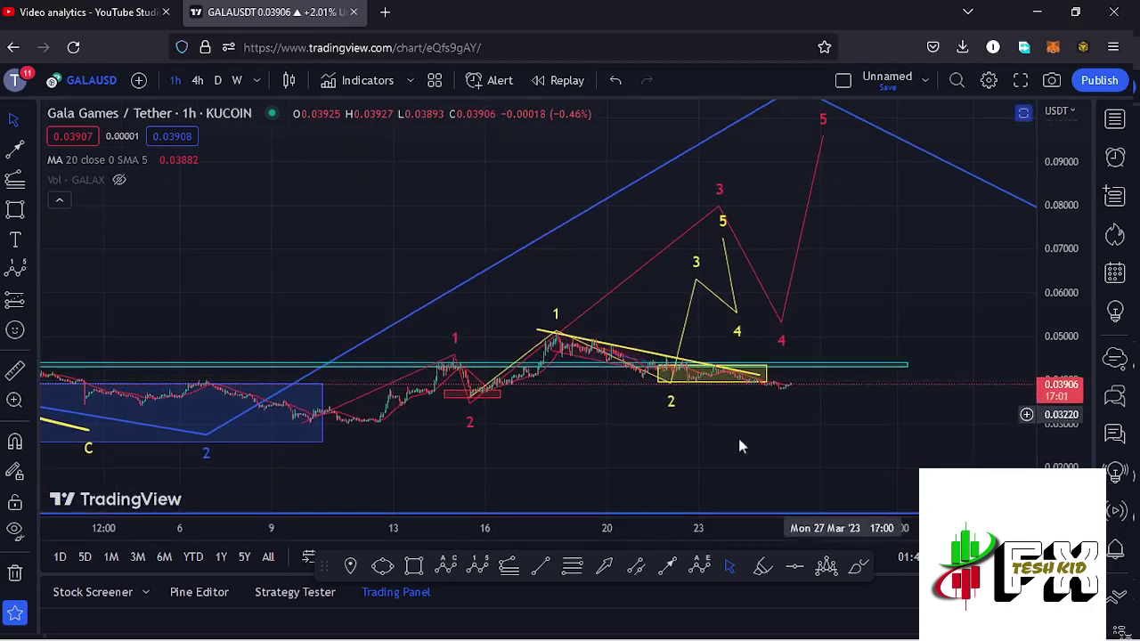
Raise point 4 of the red impulse wave to about 0.0625
drag(758, 433, 689, 452)
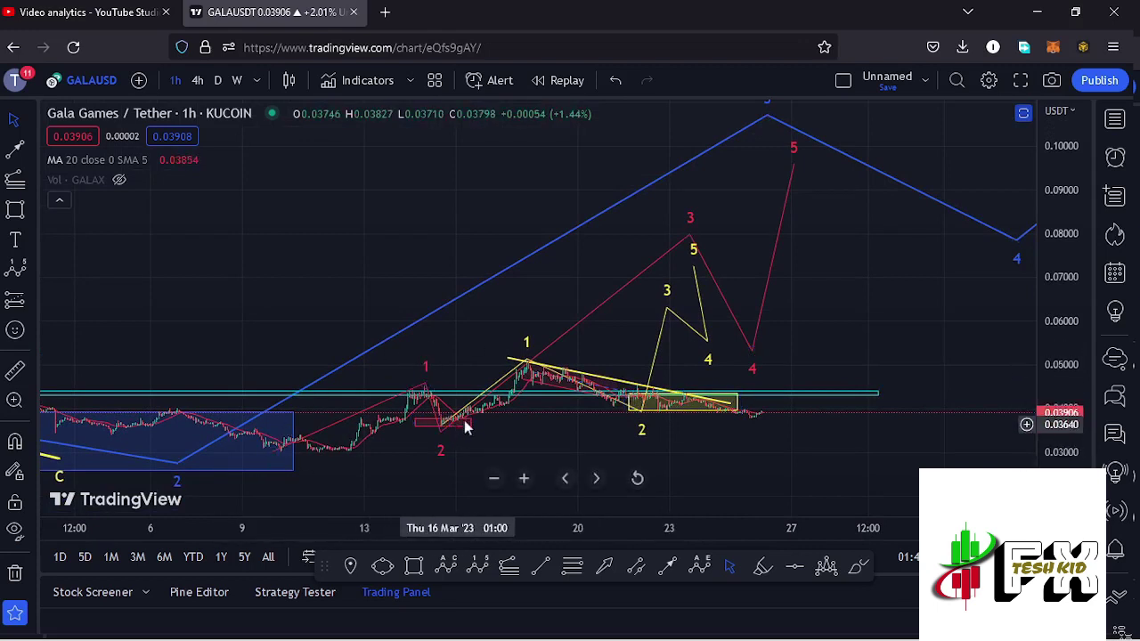
drag(634, 366, 672, 339)
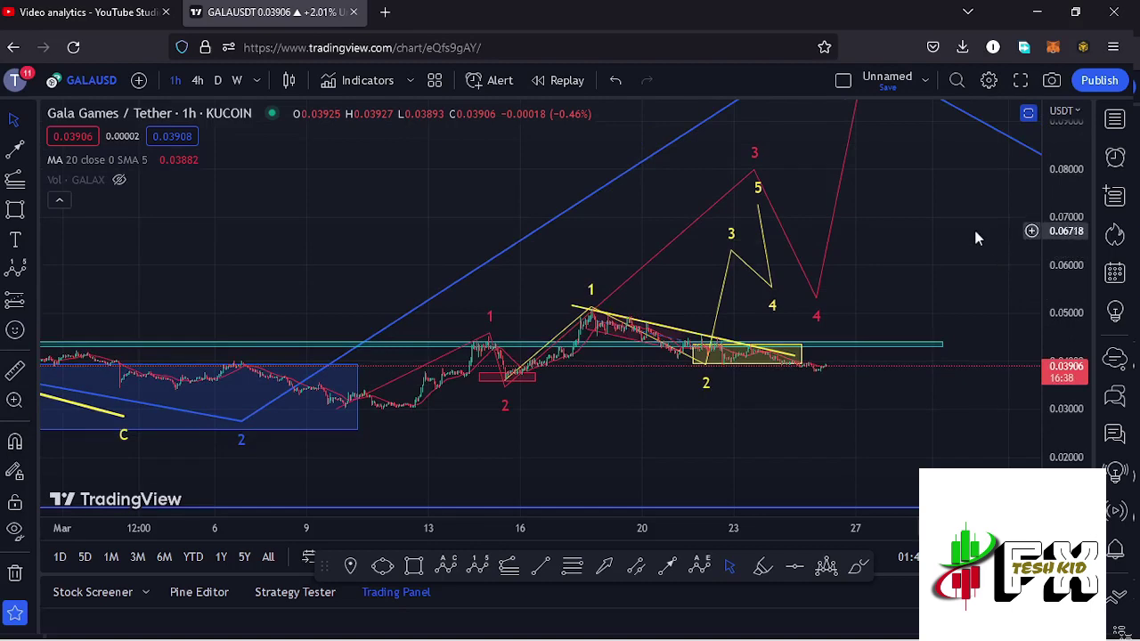
drag(974, 237, 895, 299)
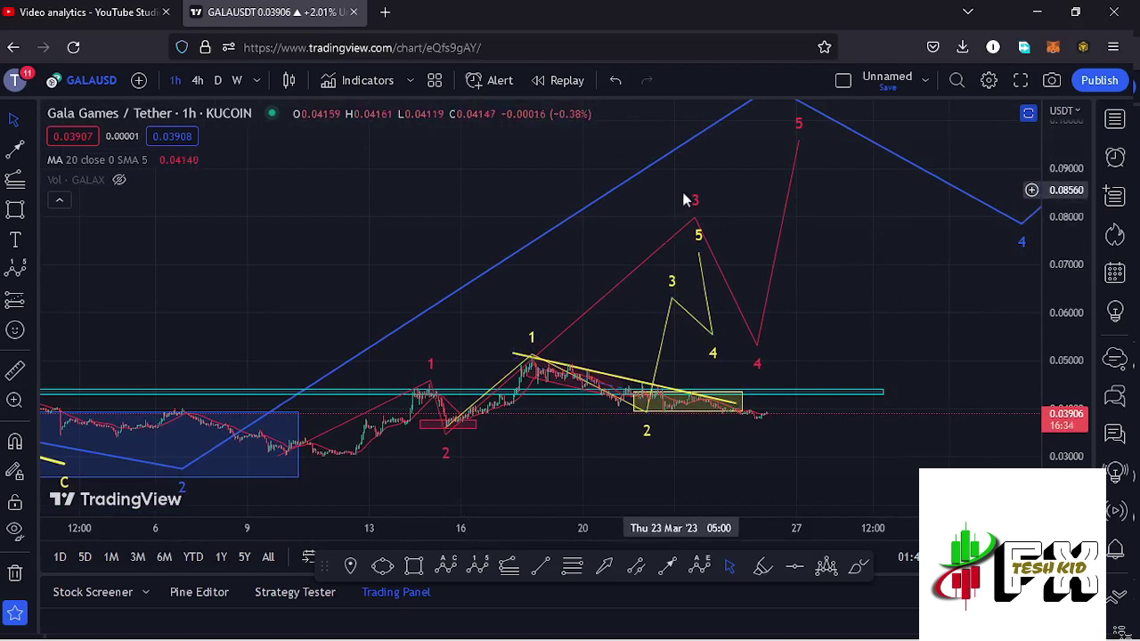
drag(758, 345, 762, 307)
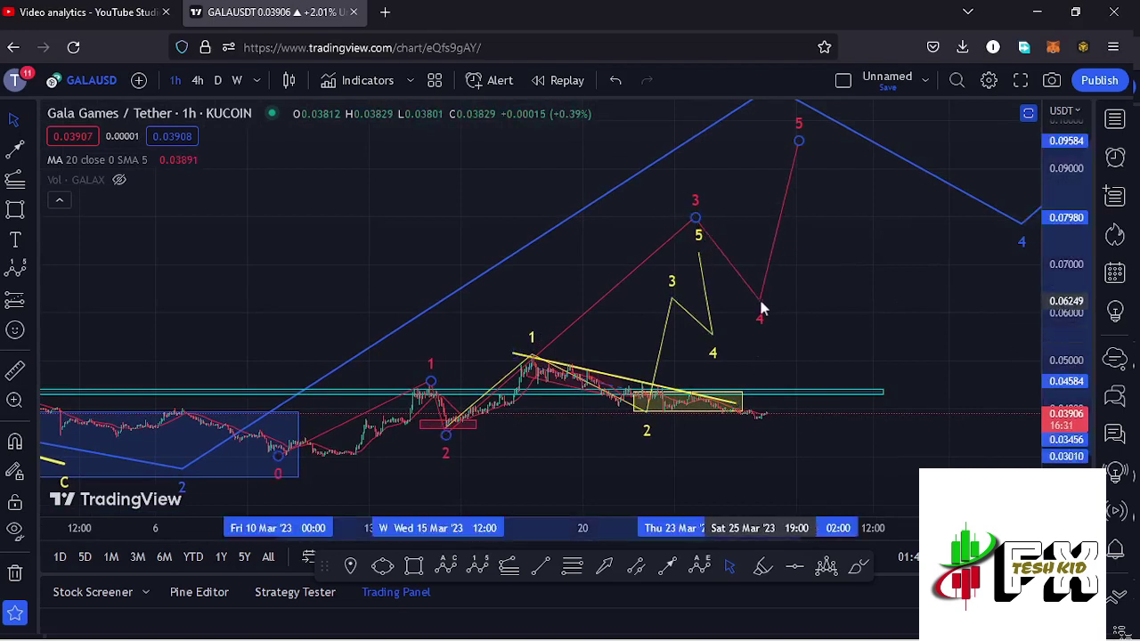
Examine the projected red and yellow waves and the recent price around the yellow zone at yellow point 2
drag(835, 236, 828, 346)
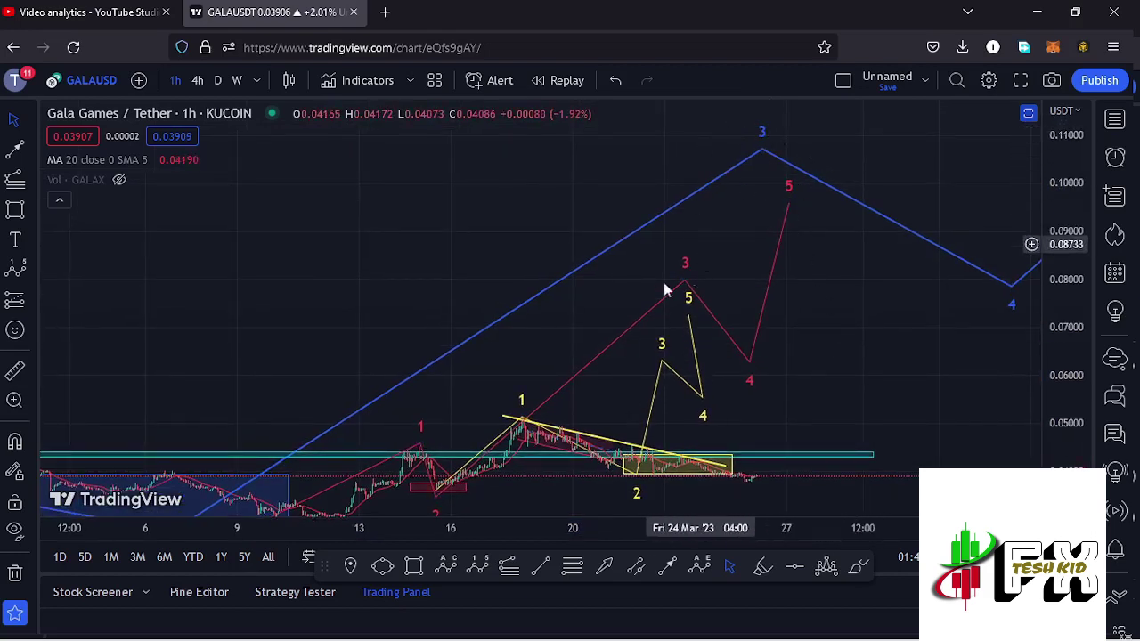
drag(562, 350, 645, 274)
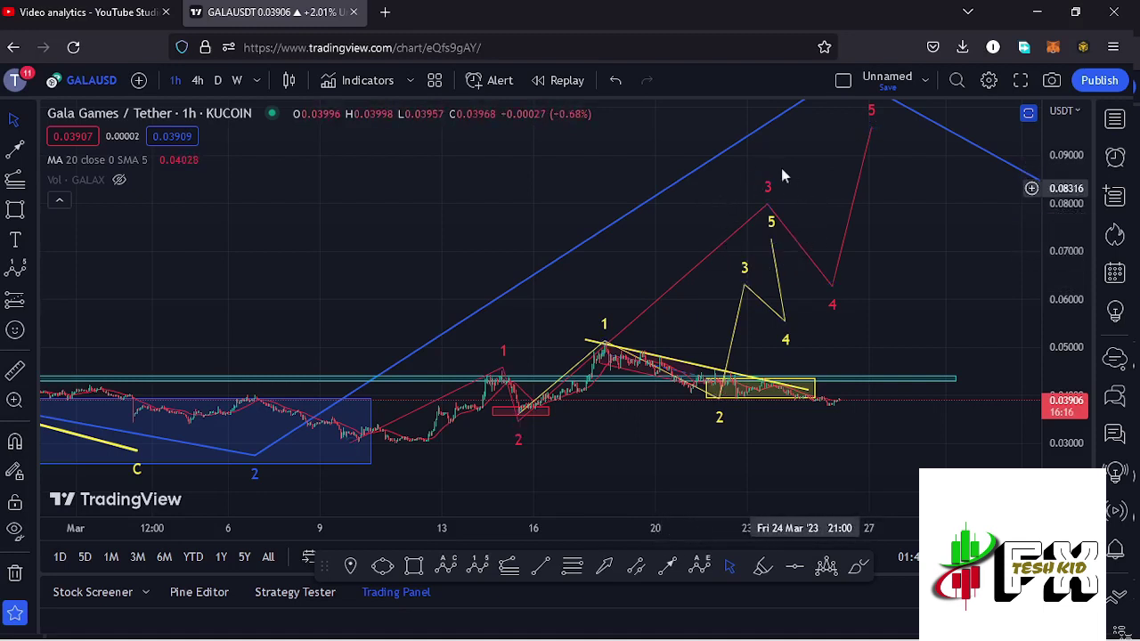
drag(846, 345, 896, 321)
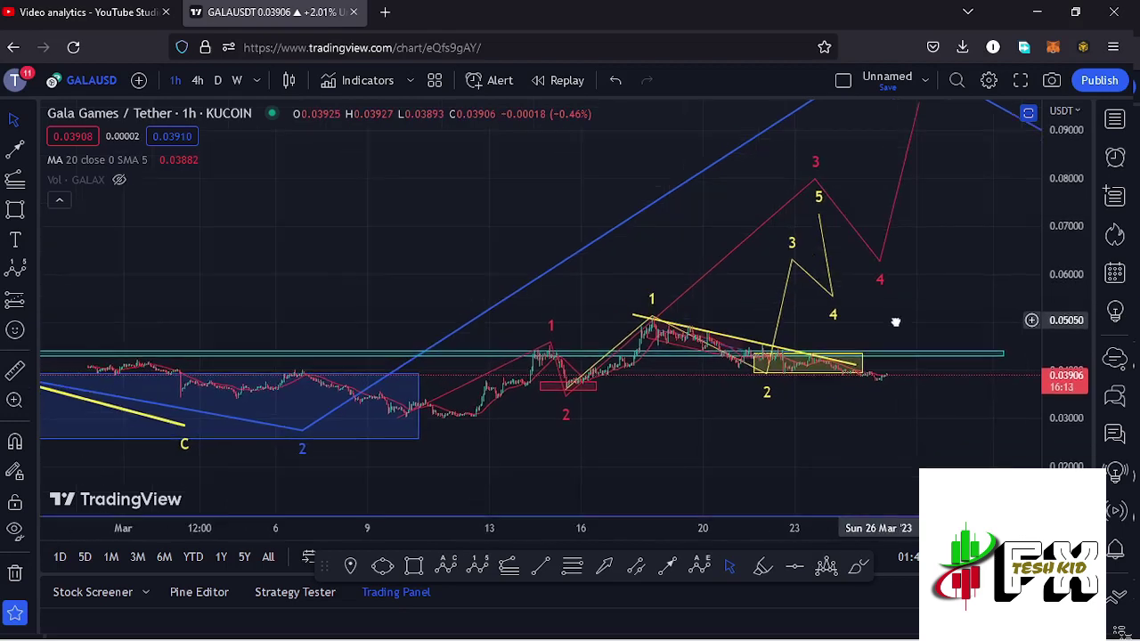
drag(1067, 392, 1067, 428)
scroll(855, 383, up, 3)
scroll(822, 372, up, 1)
scroll(787, 339, left, 3)
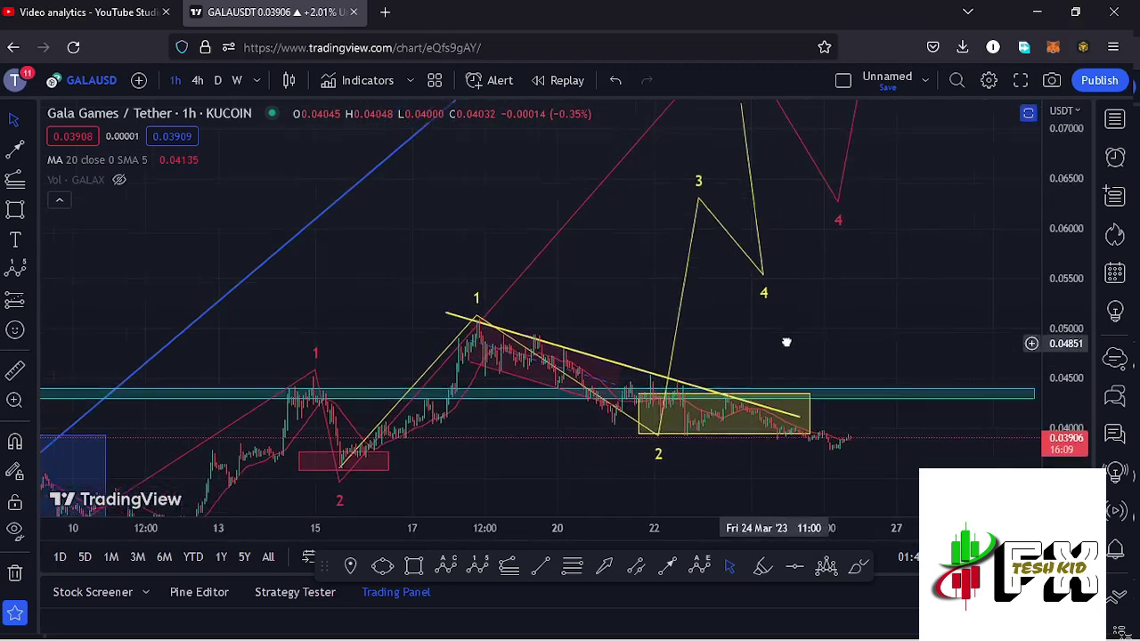
Examine the yellow wave projection from the zone at point 2 up to points 3 to 5, alongside the red wave
drag(1063, 214, 1063, 238)
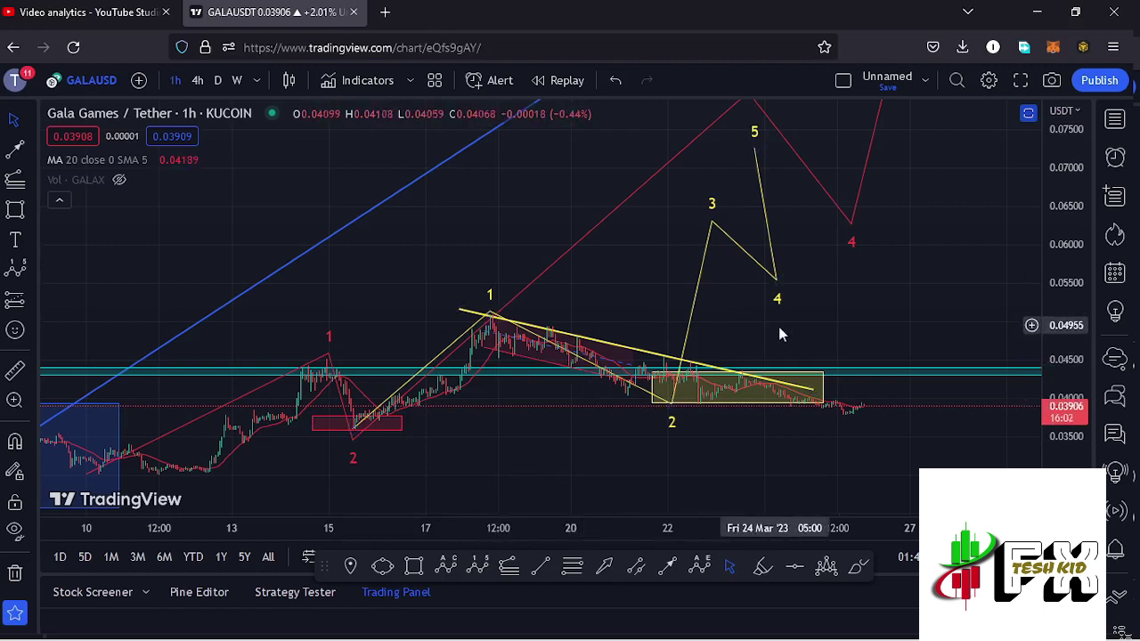
drag(763, 308, 734, 281)
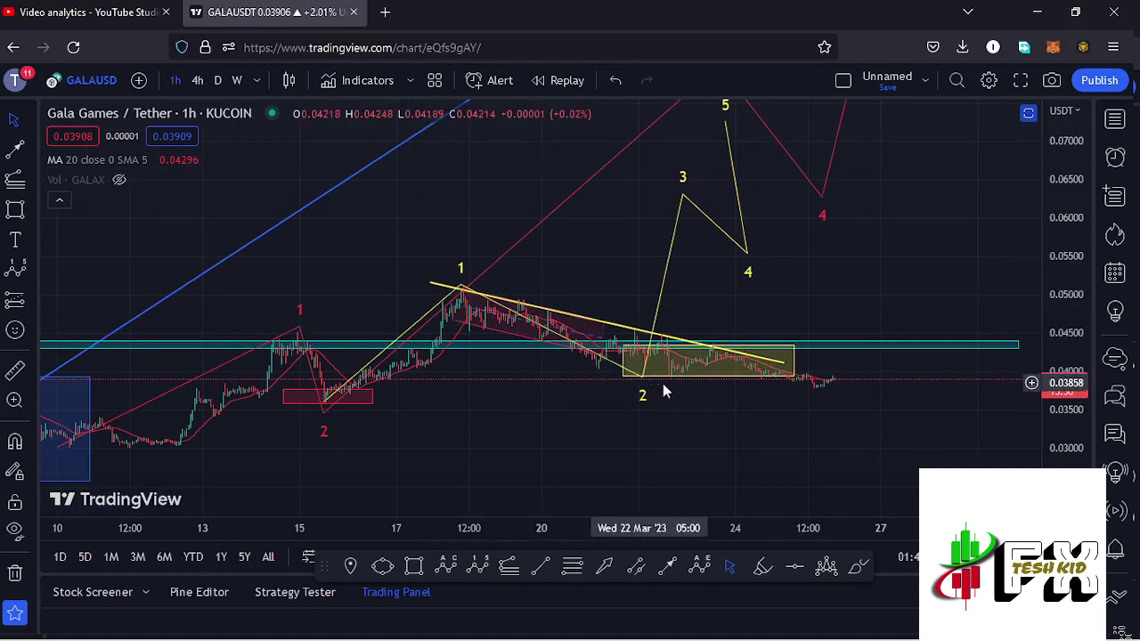
drag(766, 420, 787, 398)
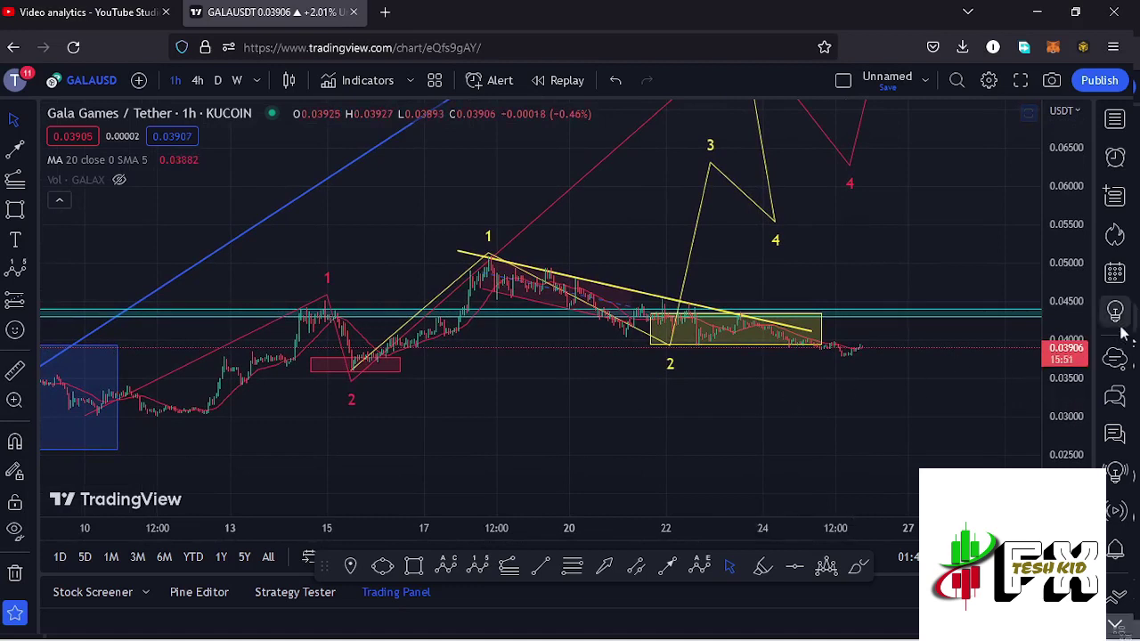
drag(1075, 374, 1075, 365)
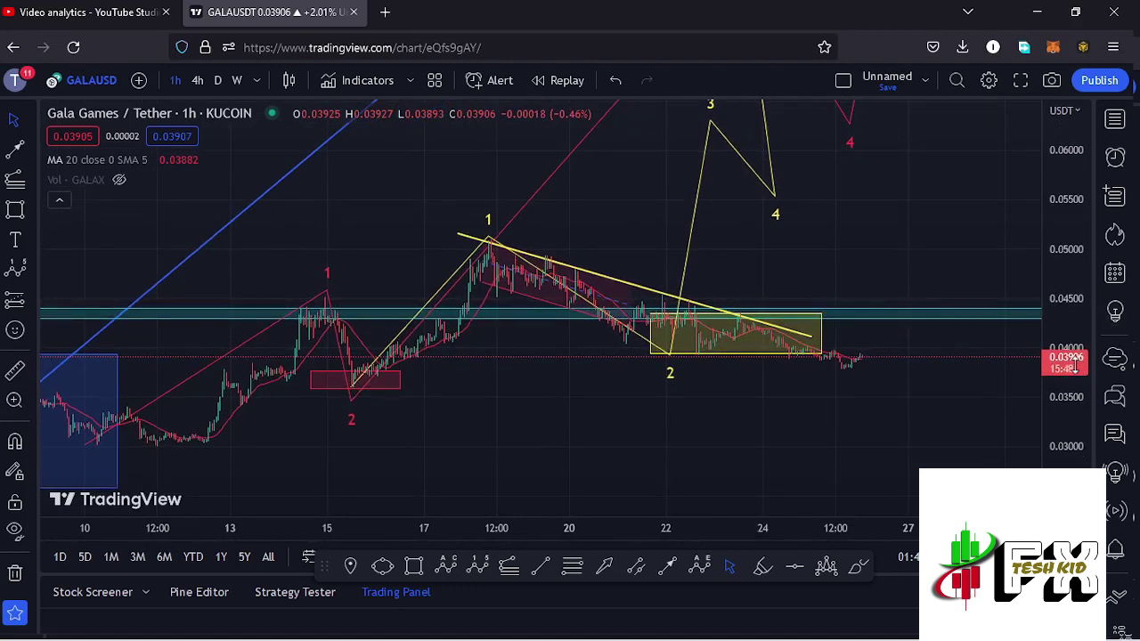
drag(1003, 243, 952, 410)
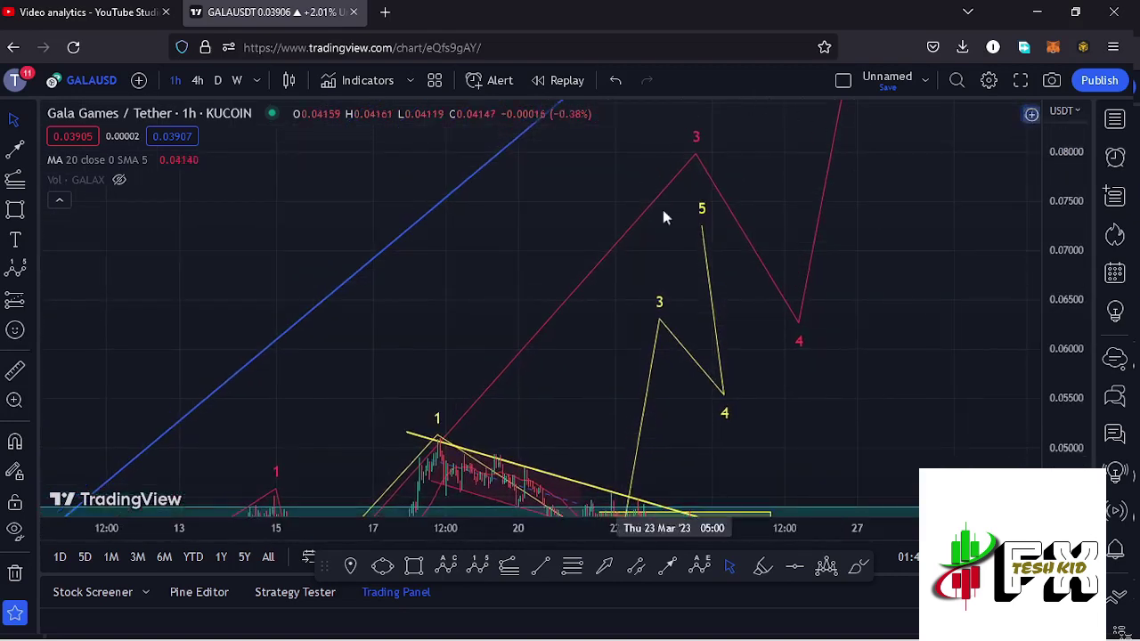
drag(580, 410, 627, 362)
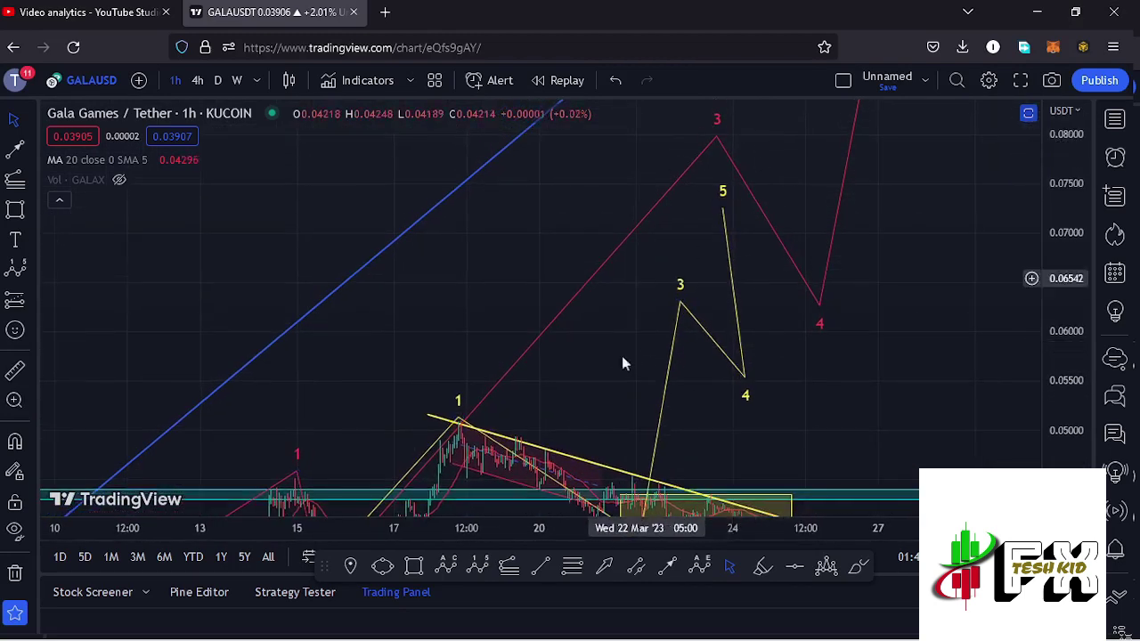
drag(593, 408, 658, 315)
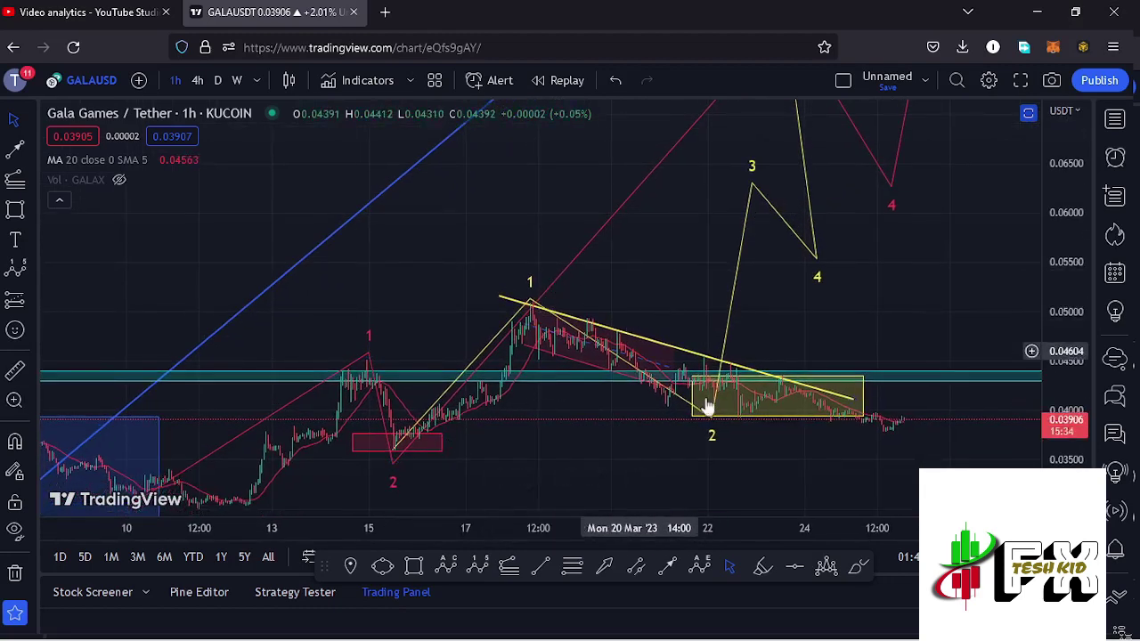
drag(865, 344, 866, 233)
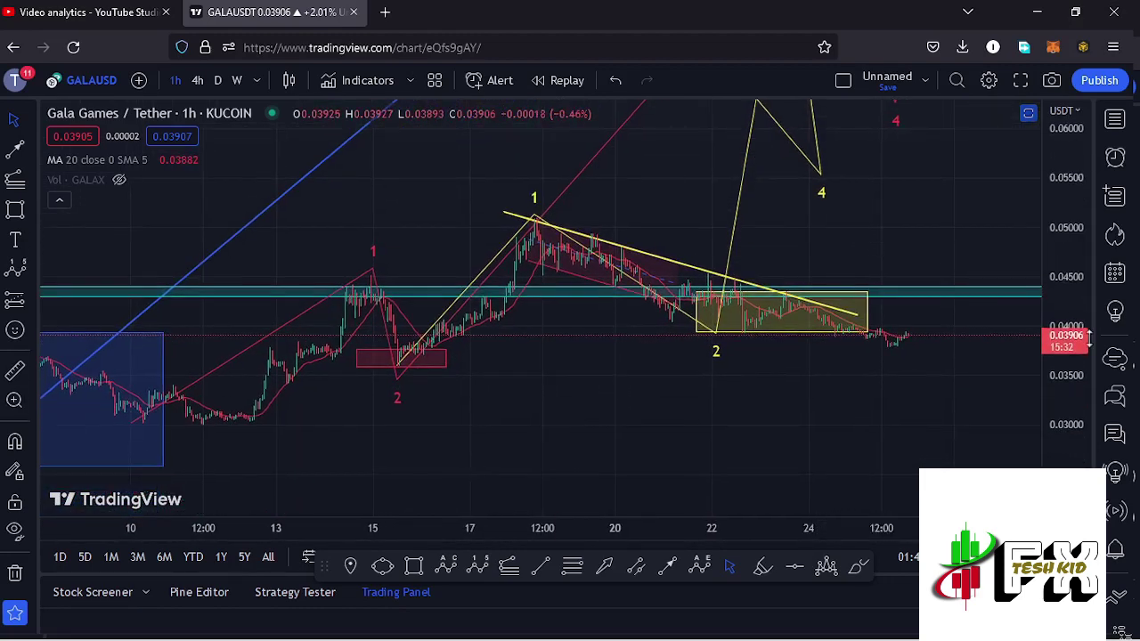
Check the yellow wave 2 pullback with a Fibonacci retracement from 0.03621 to 0.05102 and delete the retracement
click(572, 568)
click(400, 380)
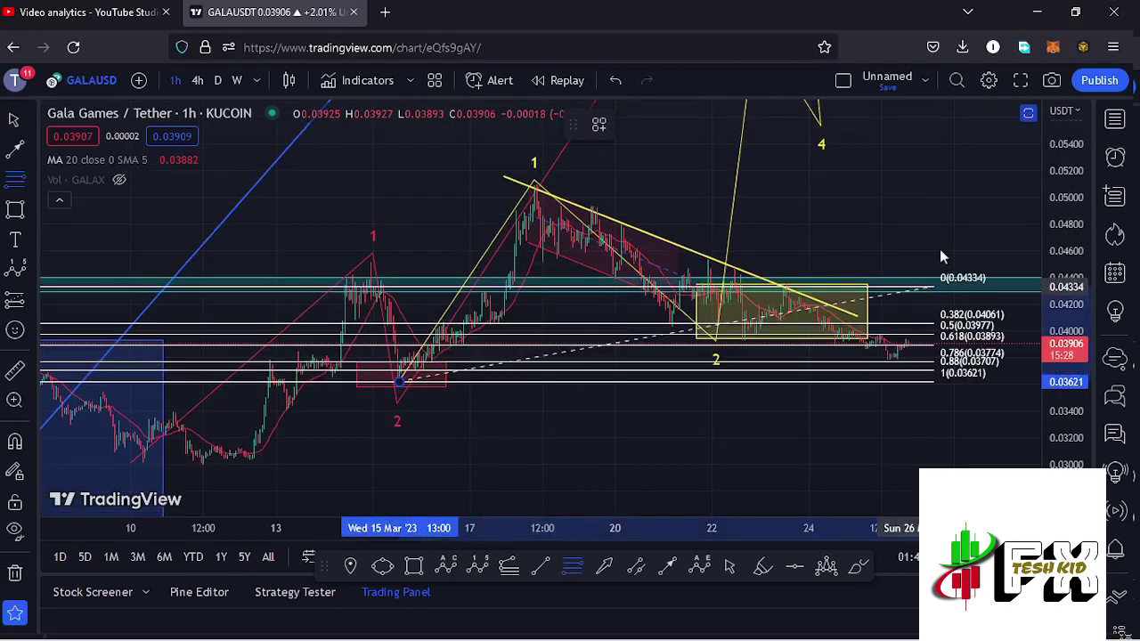
click(934, 185)
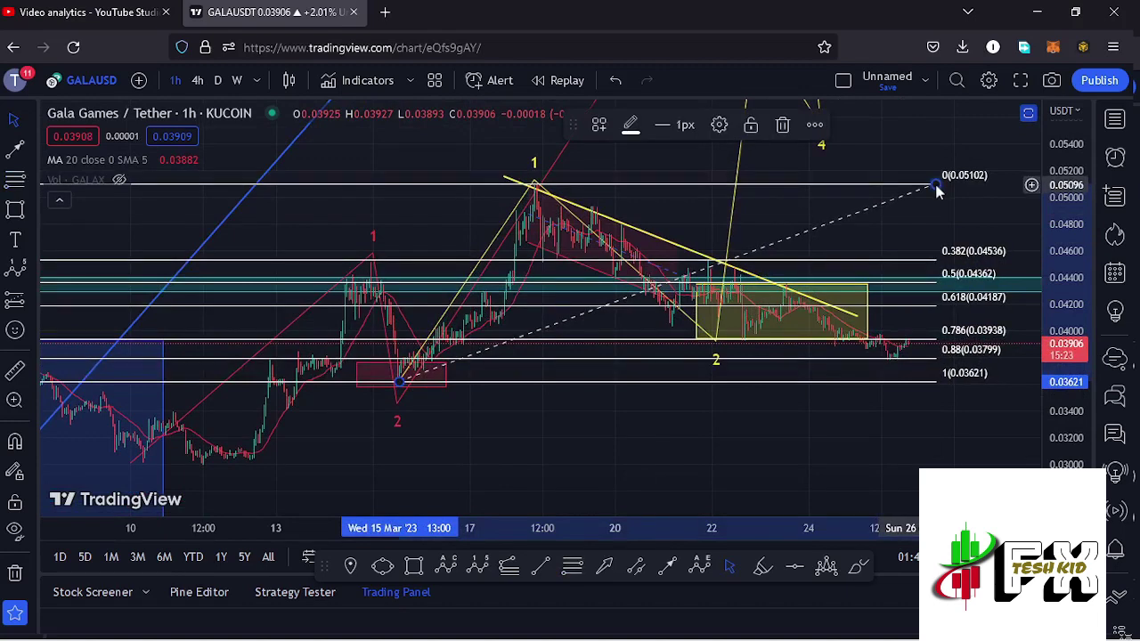
drag(961, 222, 944, 233)
drag(1070, 358, 1076, 350)
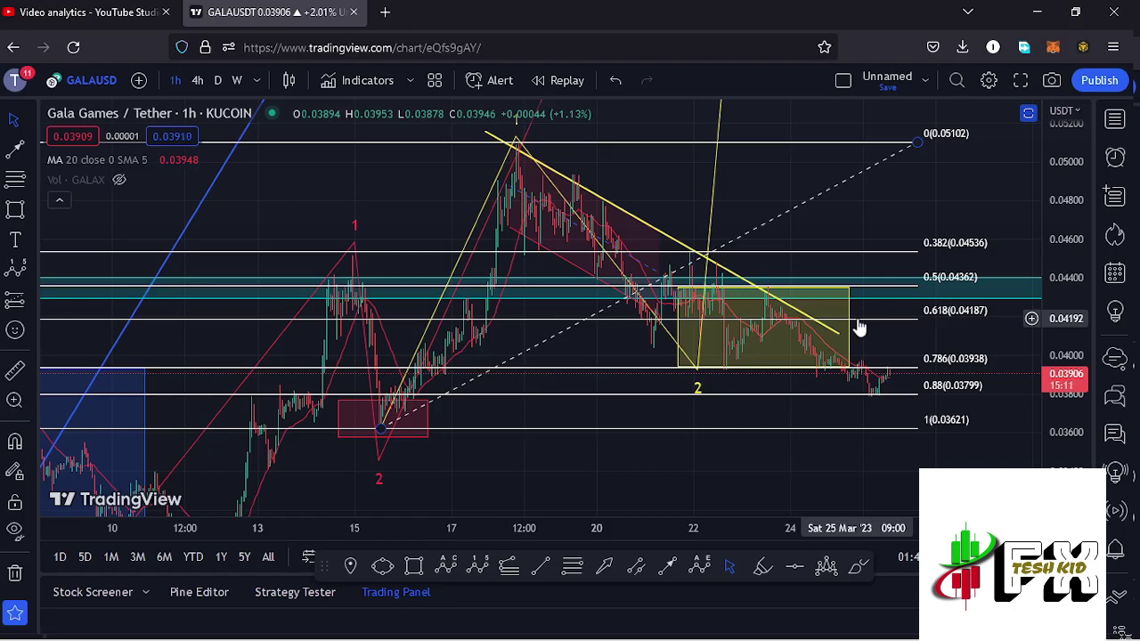
drag(932, 169, 904, 206)
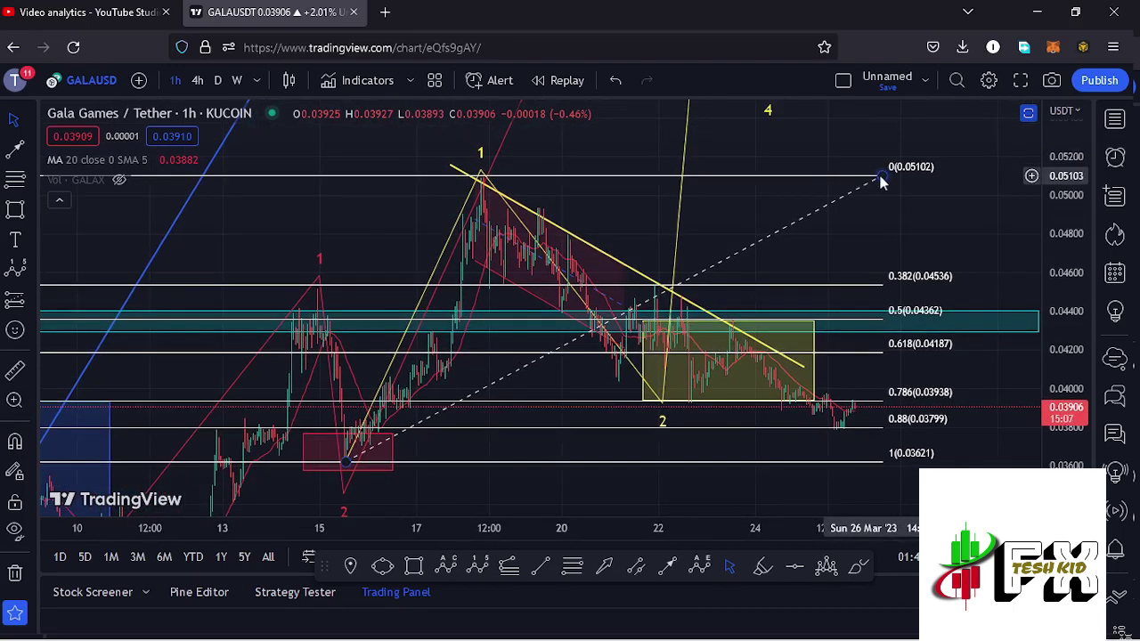
click(880, 173)
click(783, 126)
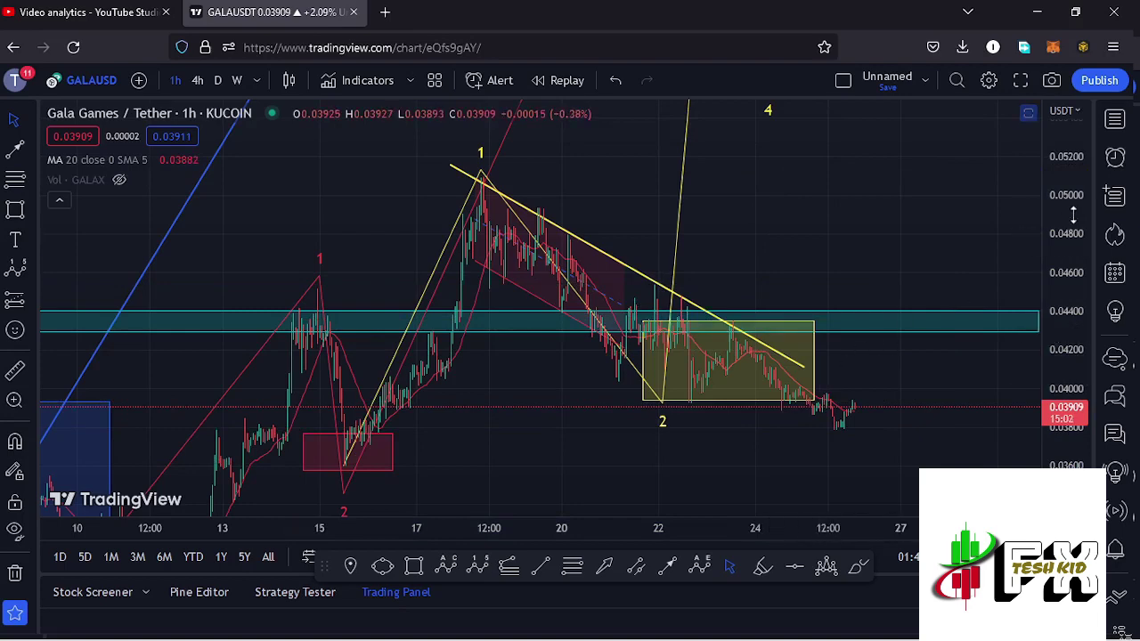
Delete the yellow impulse wave drawing
drag(1068, 264, 1067, 275)
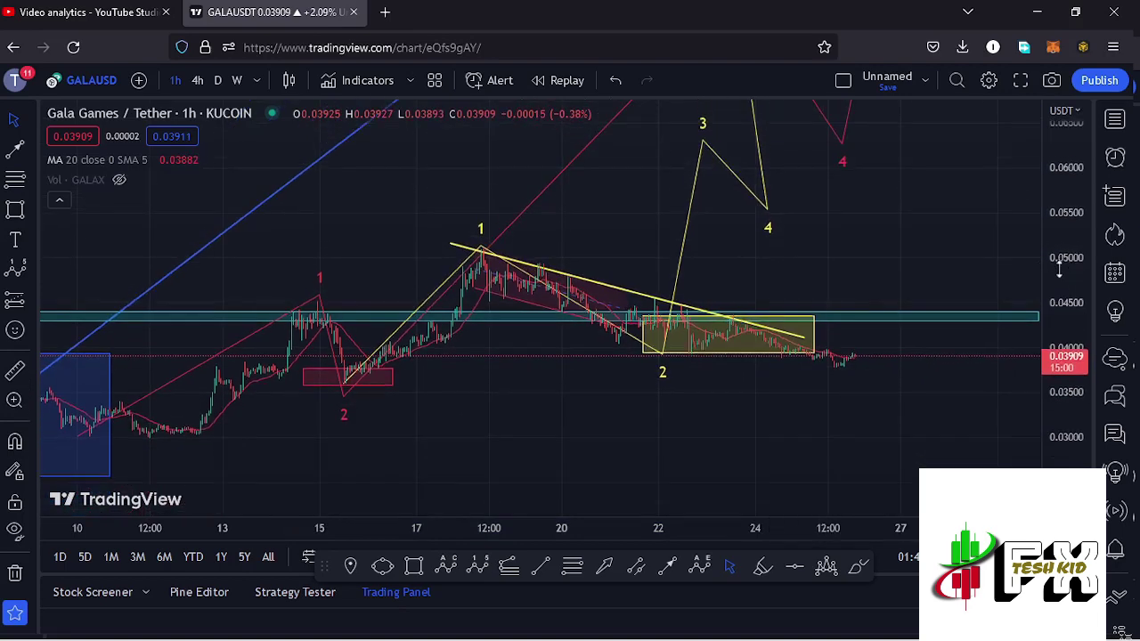
click(767, 214)
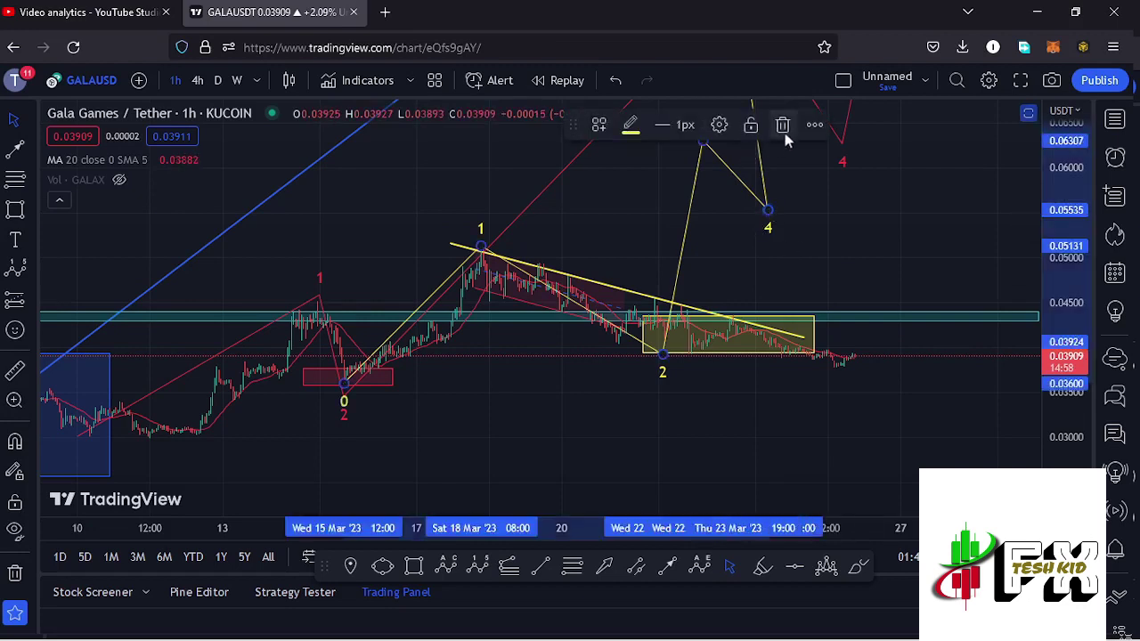
click(784, 126)
Draw a white Elliott impulse wave from 0.02992 through 0.03474, 0.02945, 0.04587 and 0.03604 to point (5) at 0.05125
scroll(730, 231, down, 2)
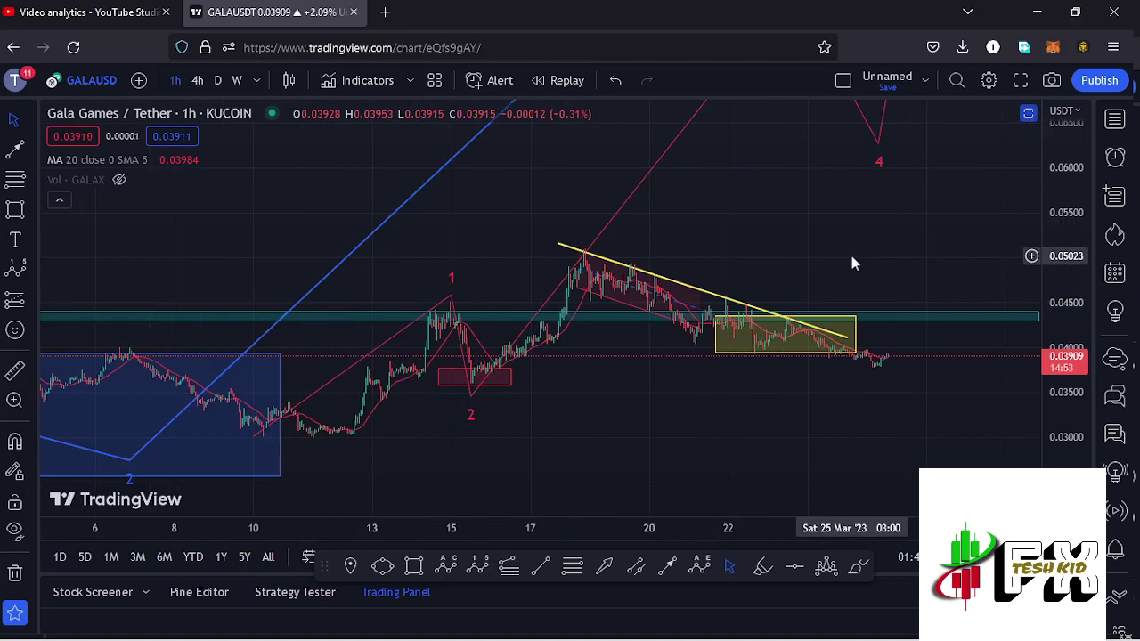
drag(685, 491, 659, 505)
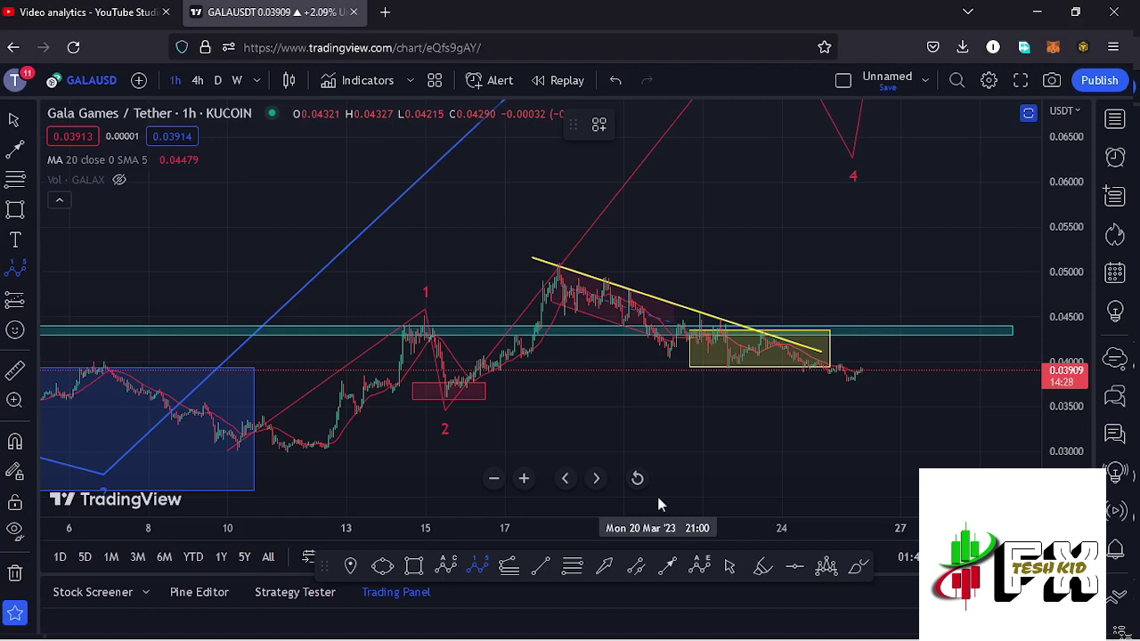
click(234, 453)
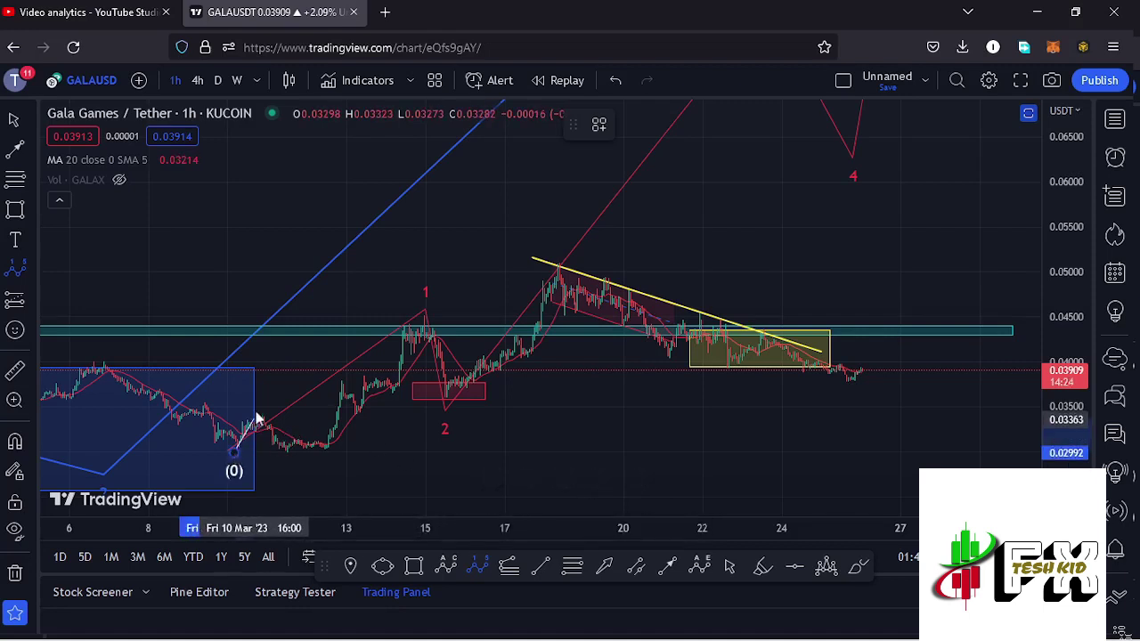
click(258, 412)
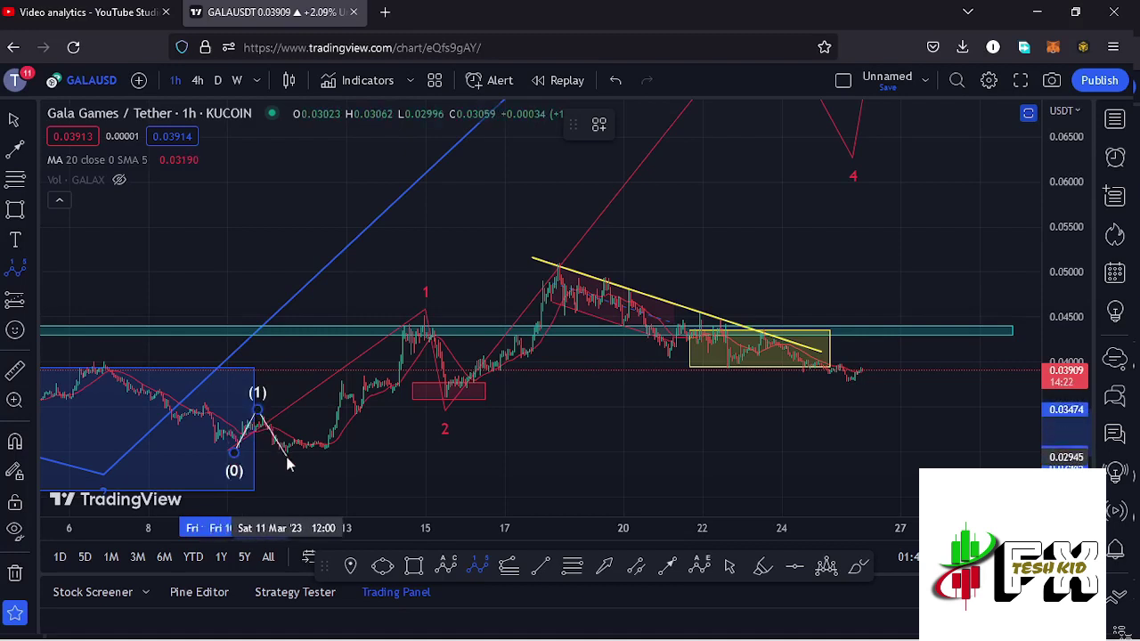
click(424, 310)
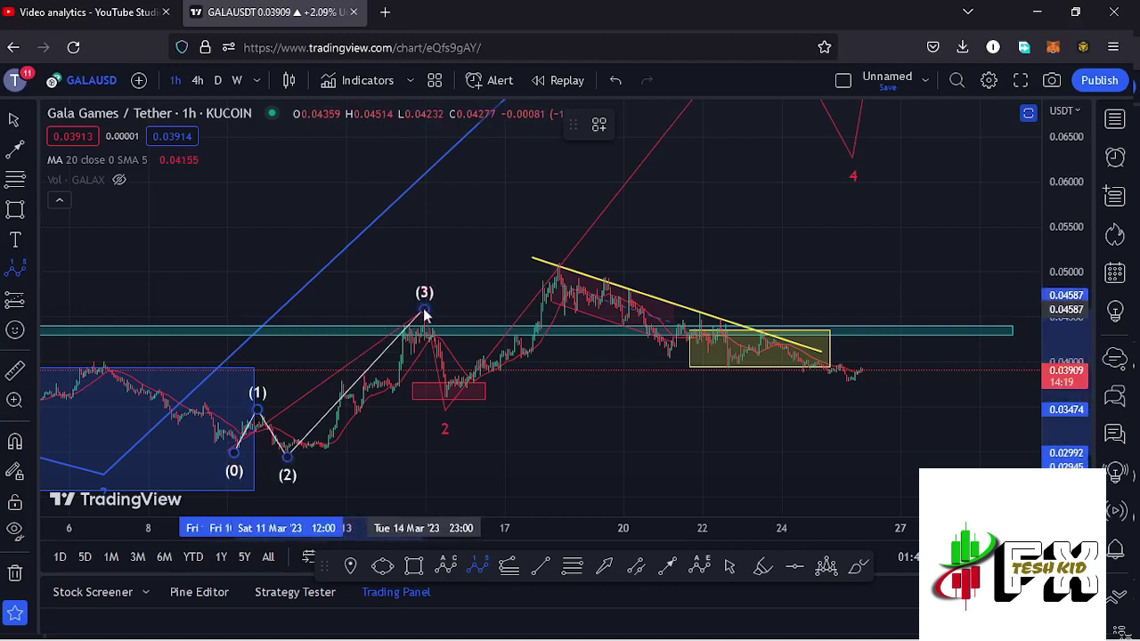
click(464, 397)
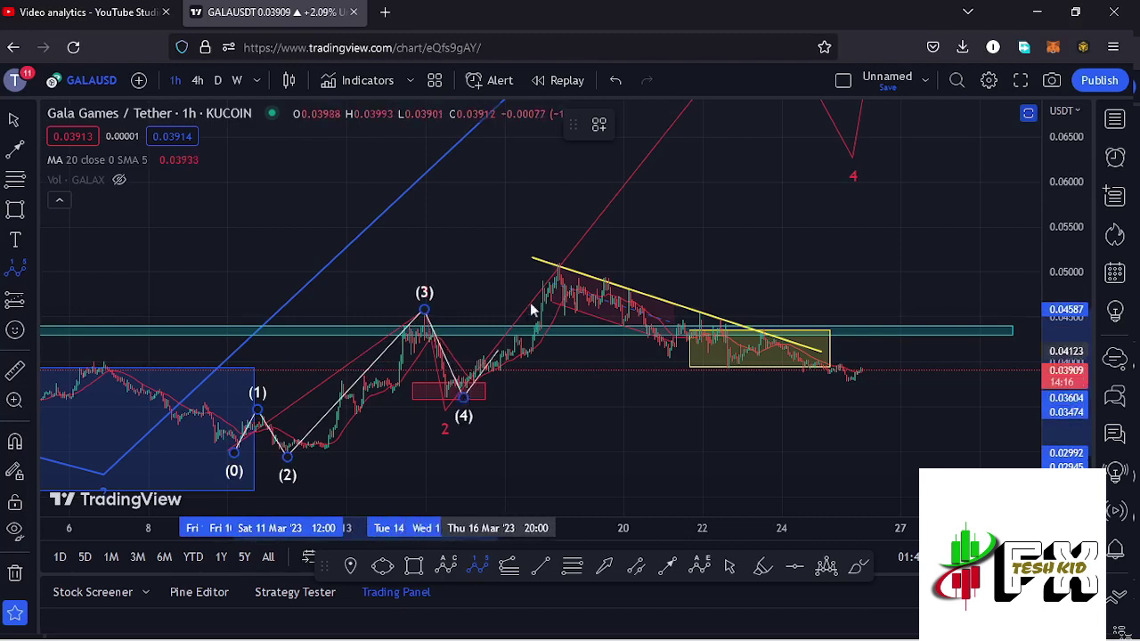
click(560, 265)
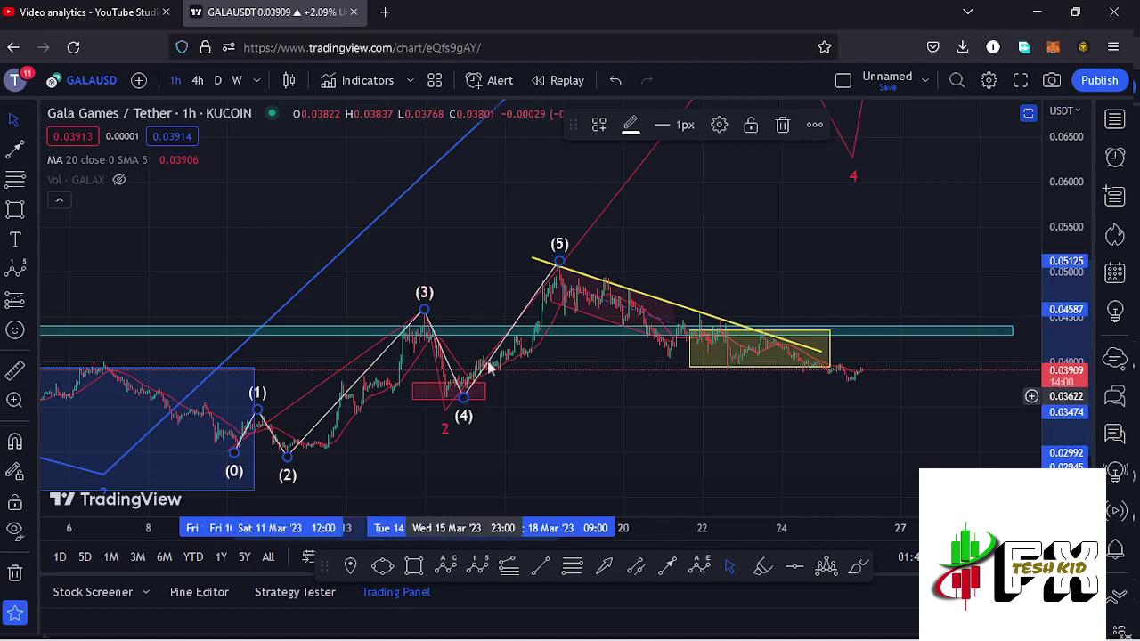
Add a text label "1" between white wave points (3) and (5) at about 0.0488
click(23, 247)
click(478, 283)
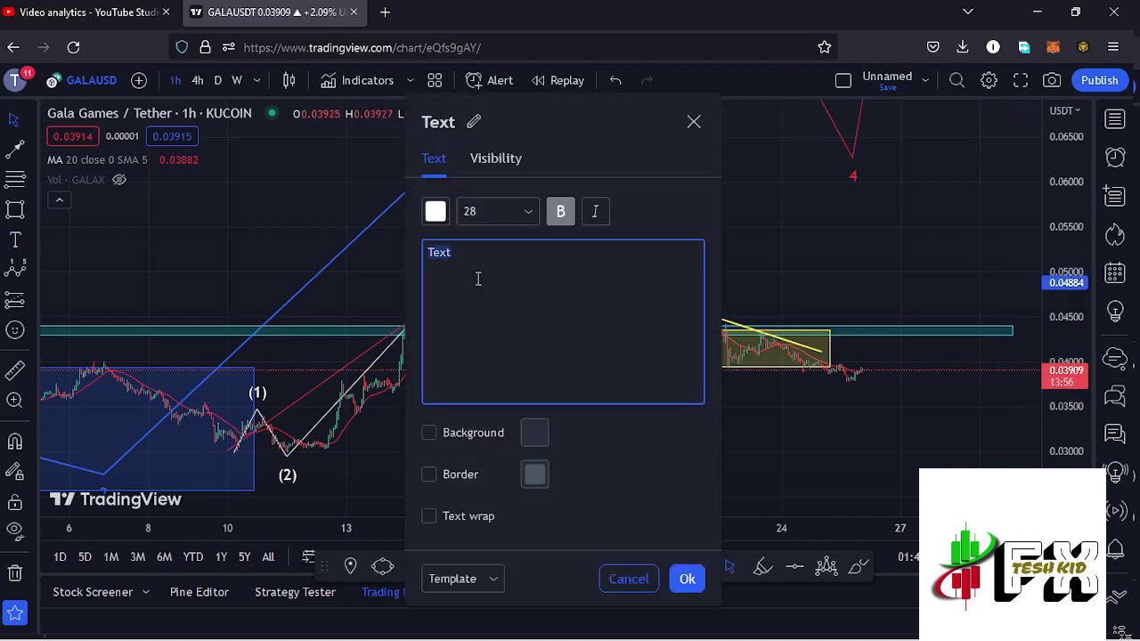
click(687, 579)
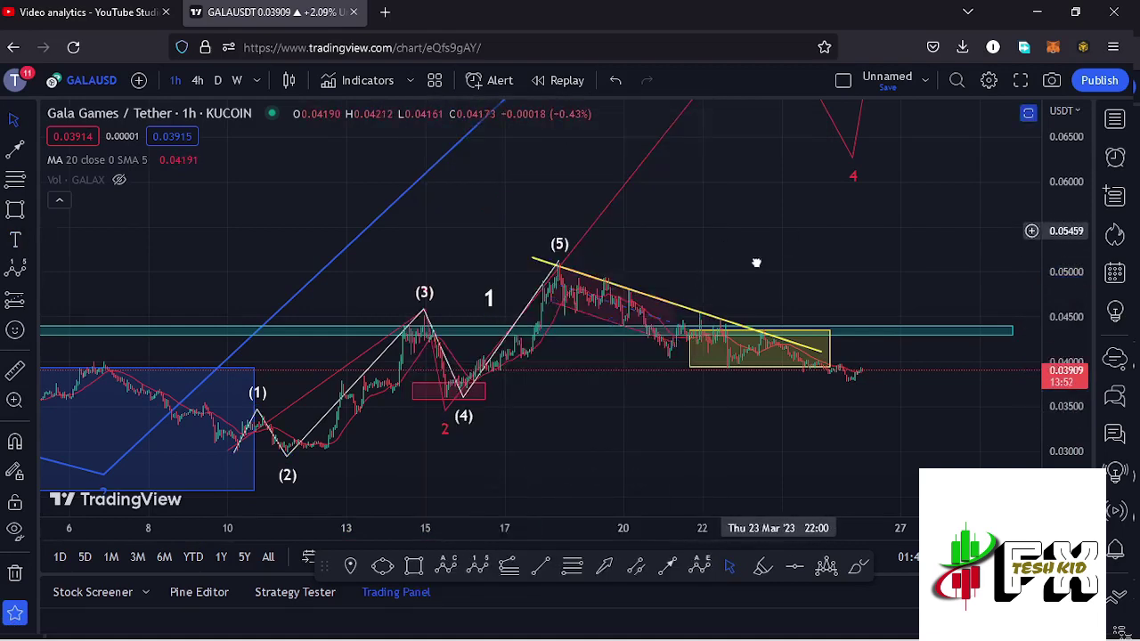
Delete the red impulse wave drawing and the yellow rectangle zone beneath the yellow trendline
drag(762, 254, 718, 336)
click(792, 264)
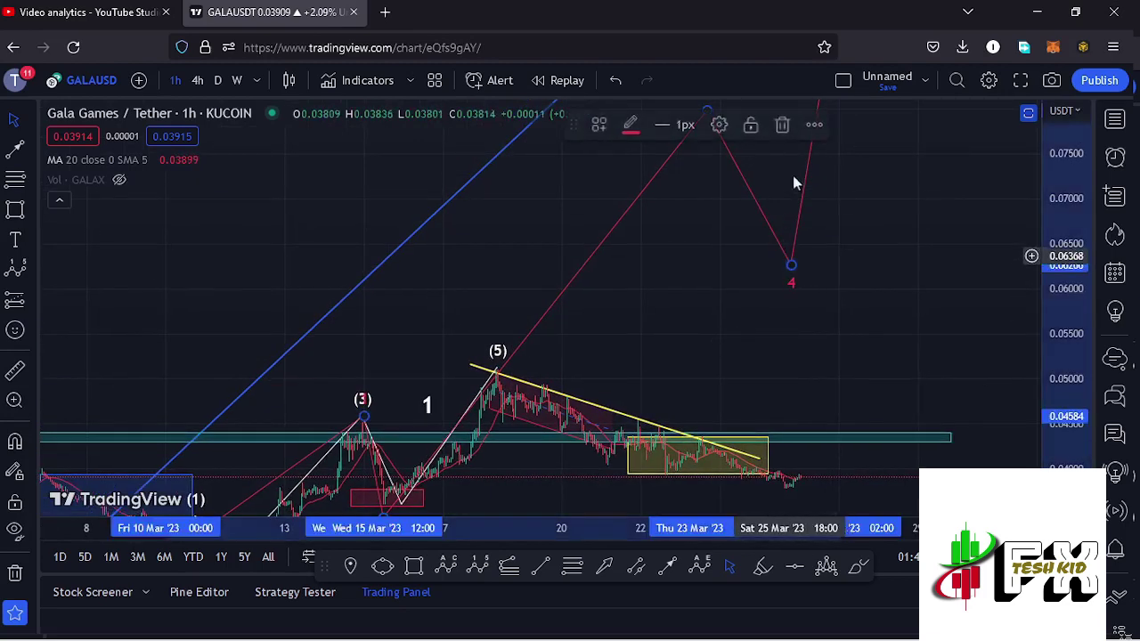
click(783, 125)
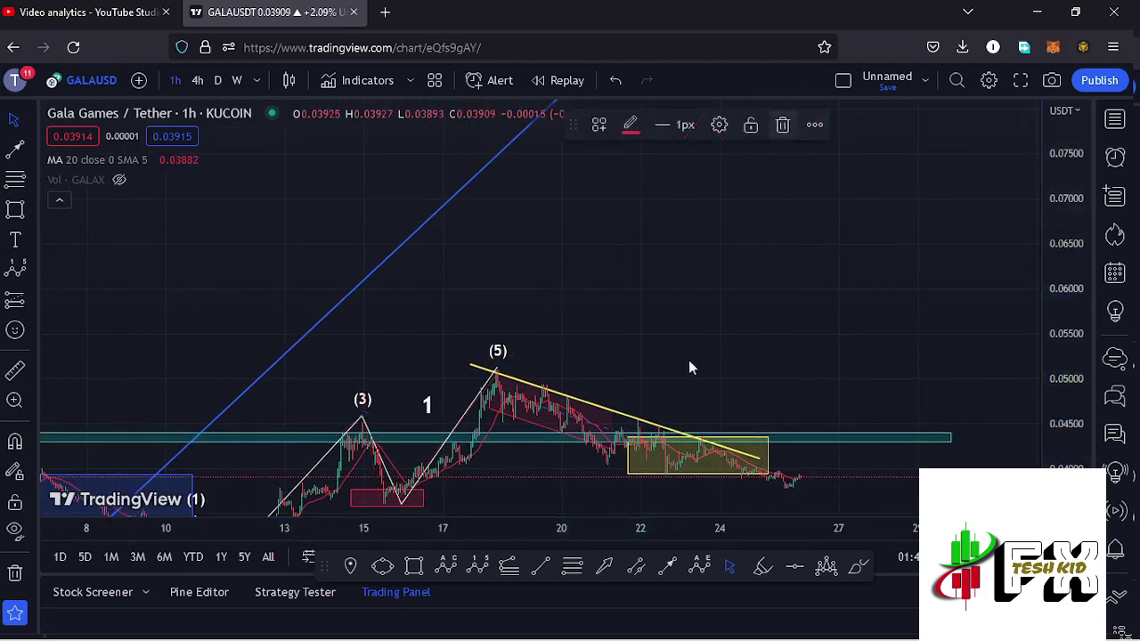
drag(700, 333, 766, 243)
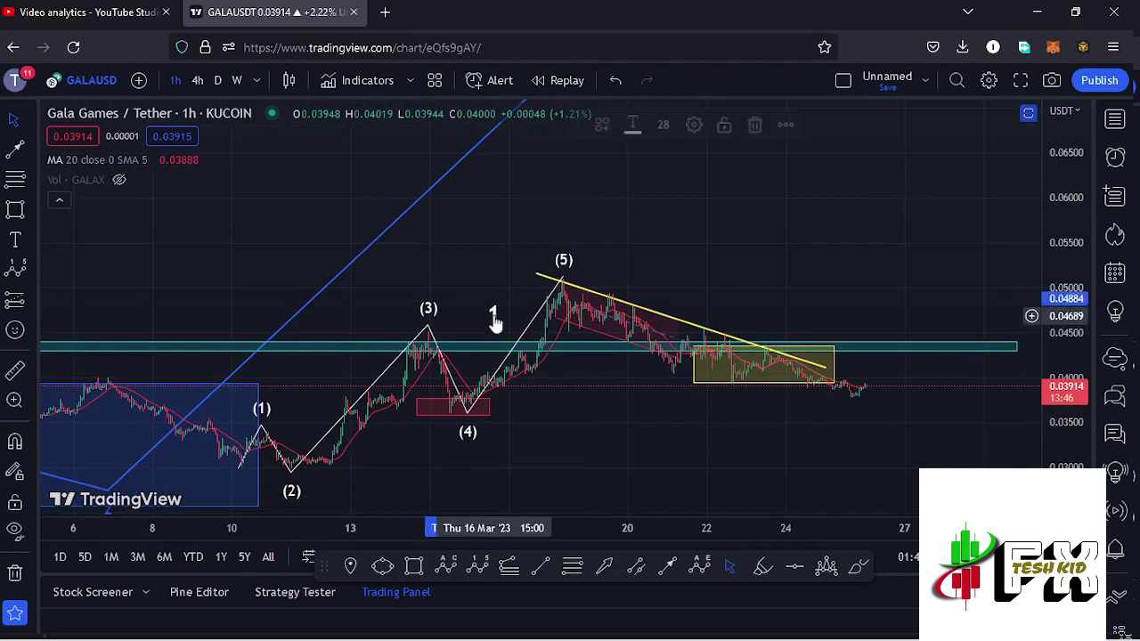
click(814, 379)
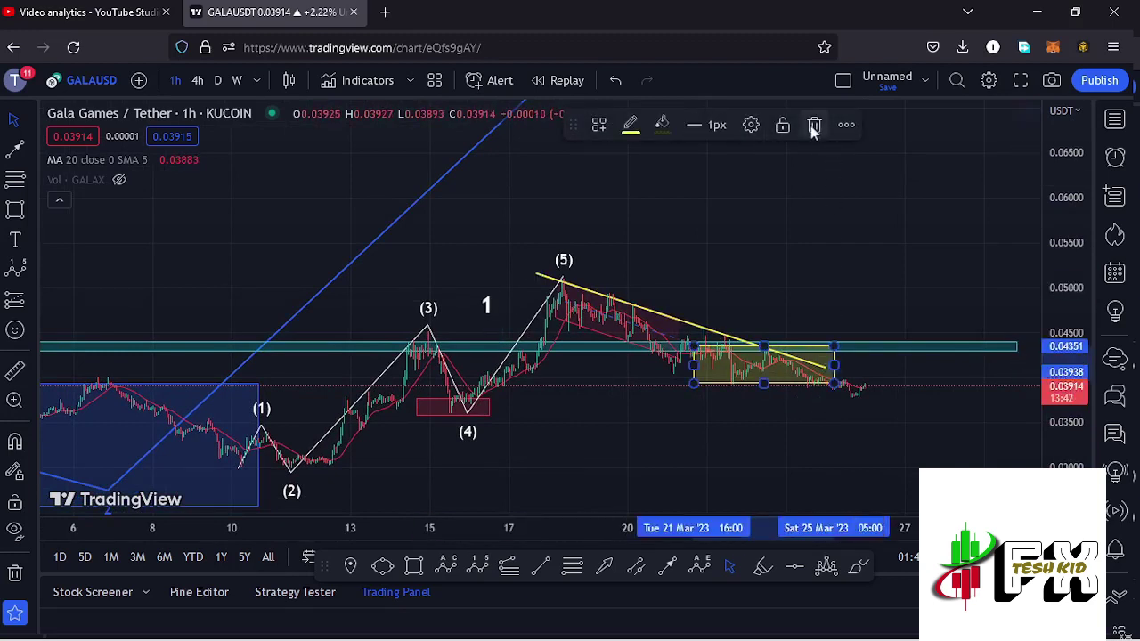
click(814, 125)
Draw a Fibonacci retracement over the white impulse wave from 0.03029 at its start to 0.05088 at its peak
drag(781, 456, 774, 429)
click(570, 568)
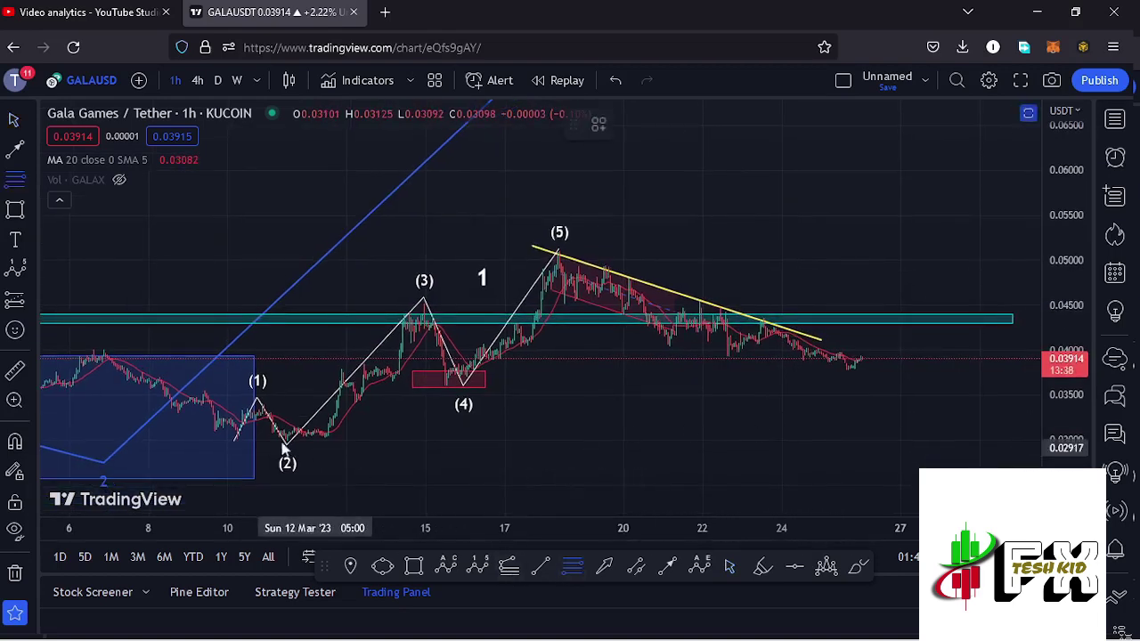
click(239, 437)
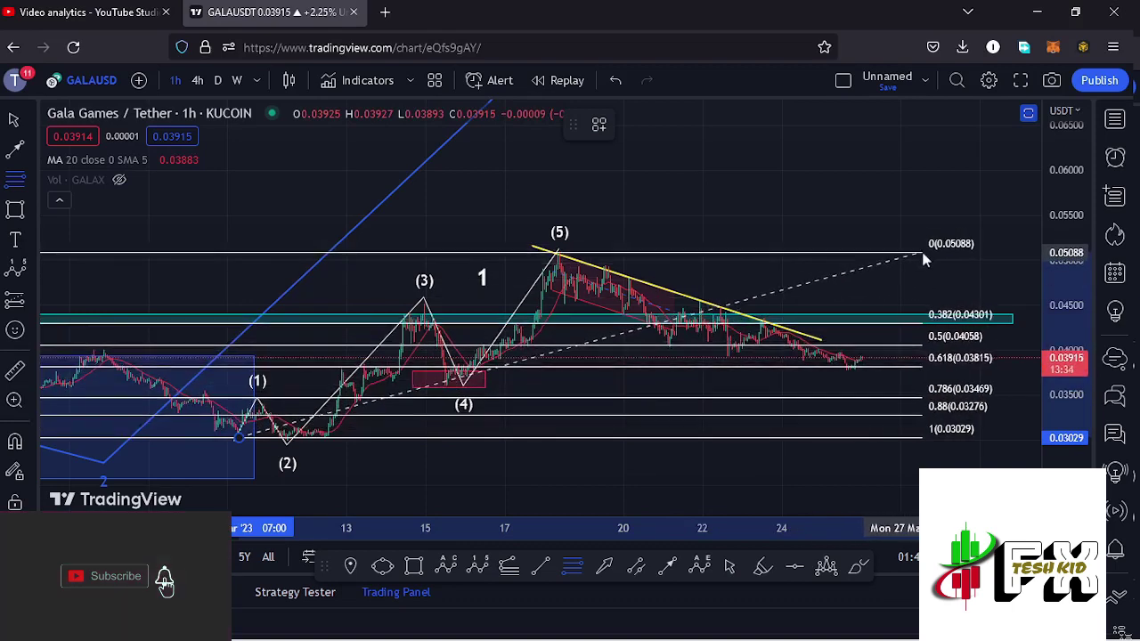
click(925, 256)
drag(963, 275, 970, 248)
drag(1066, 361, 1066, 363)
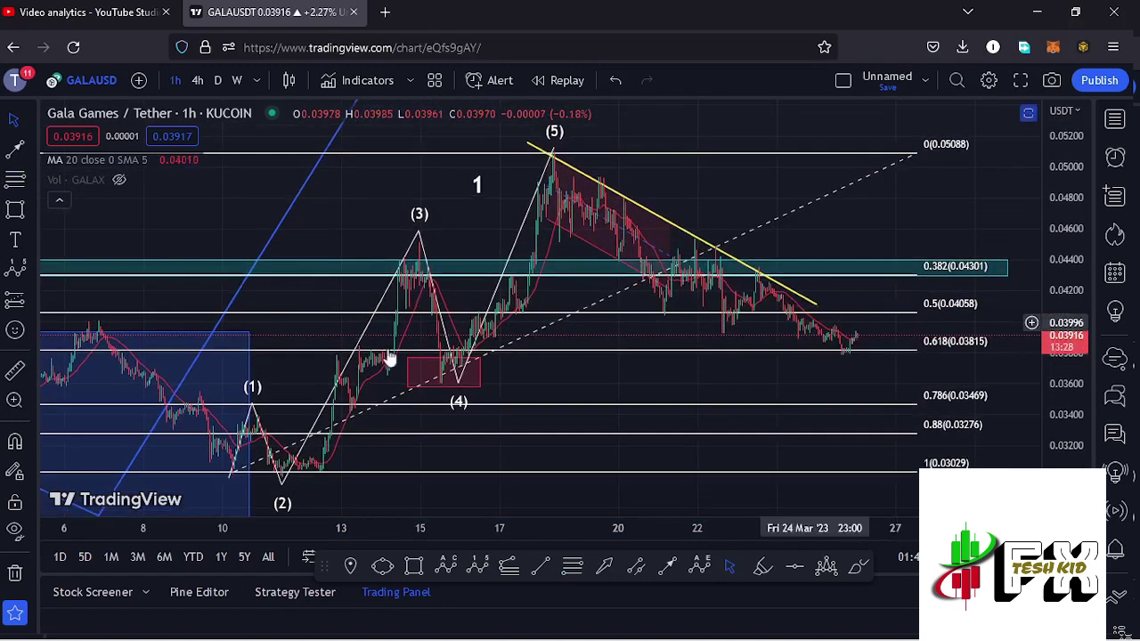
Draw a white rectangle around the latest price, from about 0.0407 near the 0.5 level to 0.0348 near the 0.786 level
click(414, 566)
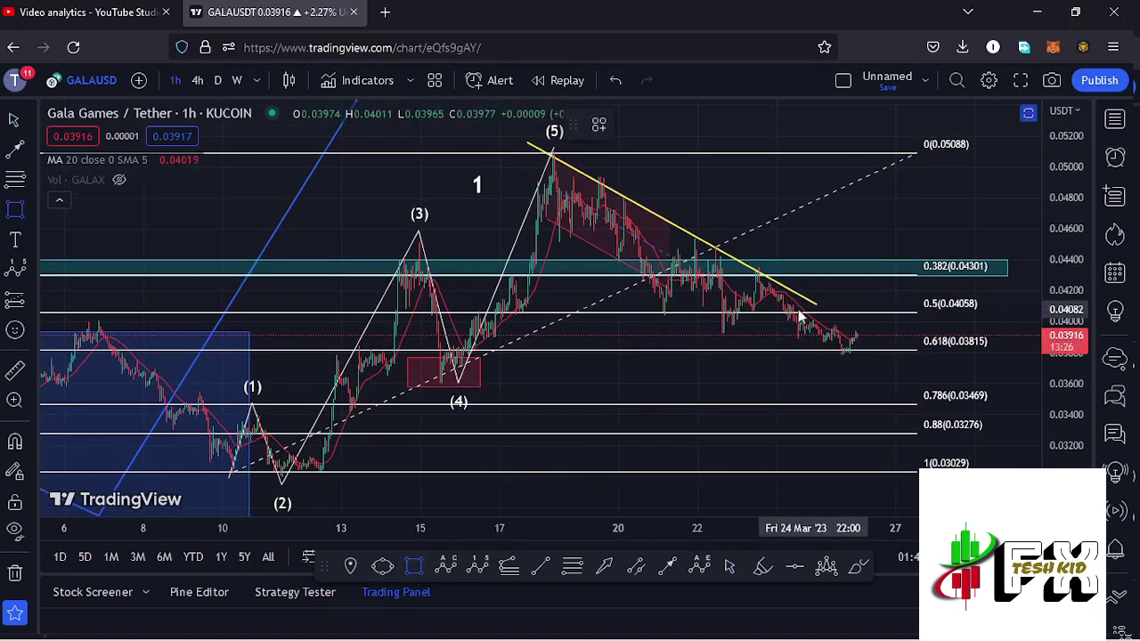
mouse_move(794, 312)
mouse_down()
mouse_move(878, 386)
mouse_move(879, 402)
mouse_up()
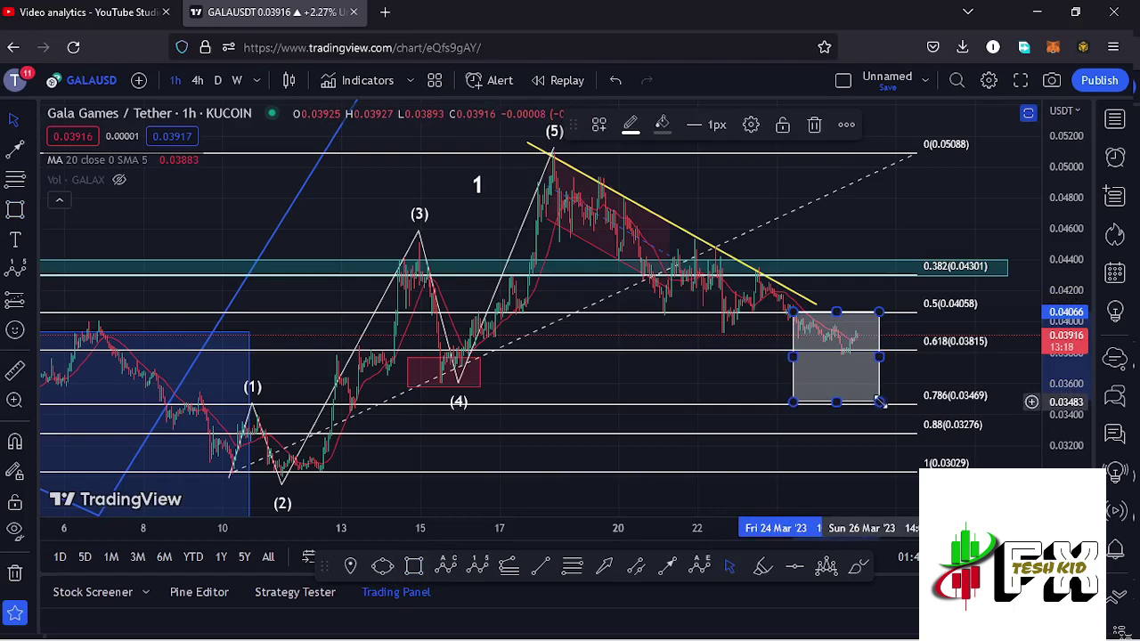
click(913, 366)
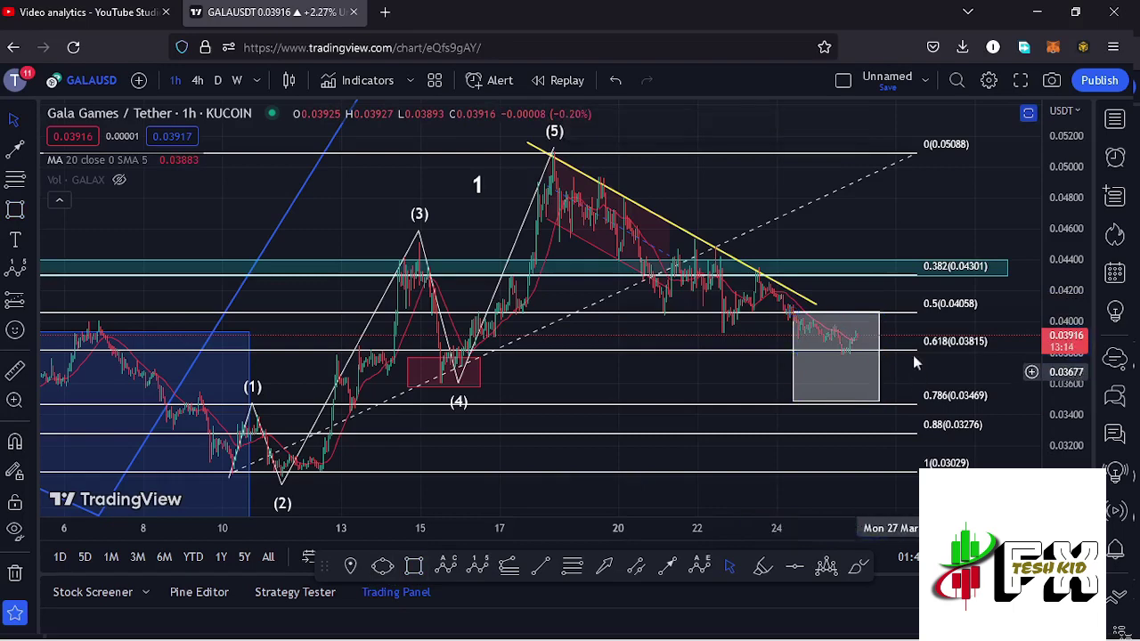
Delete the white Fibonacci retracement and add a text label "2" above the yellow trendline at about 0.0476
click(914, 155)
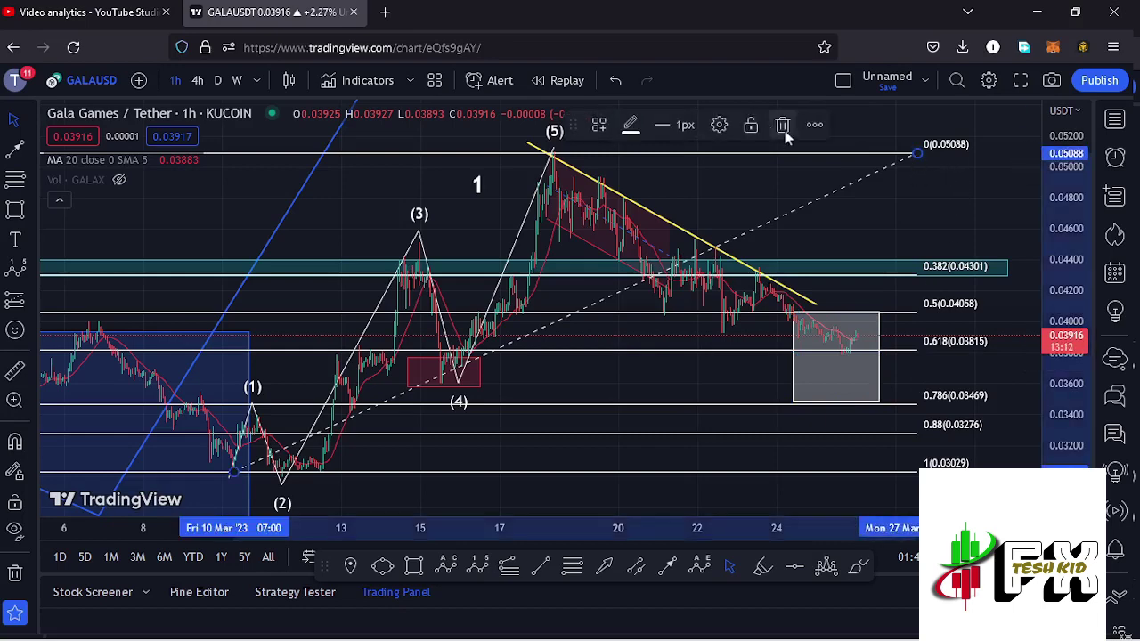
click(784, 127)
click(14, 239)
click(699, 202)
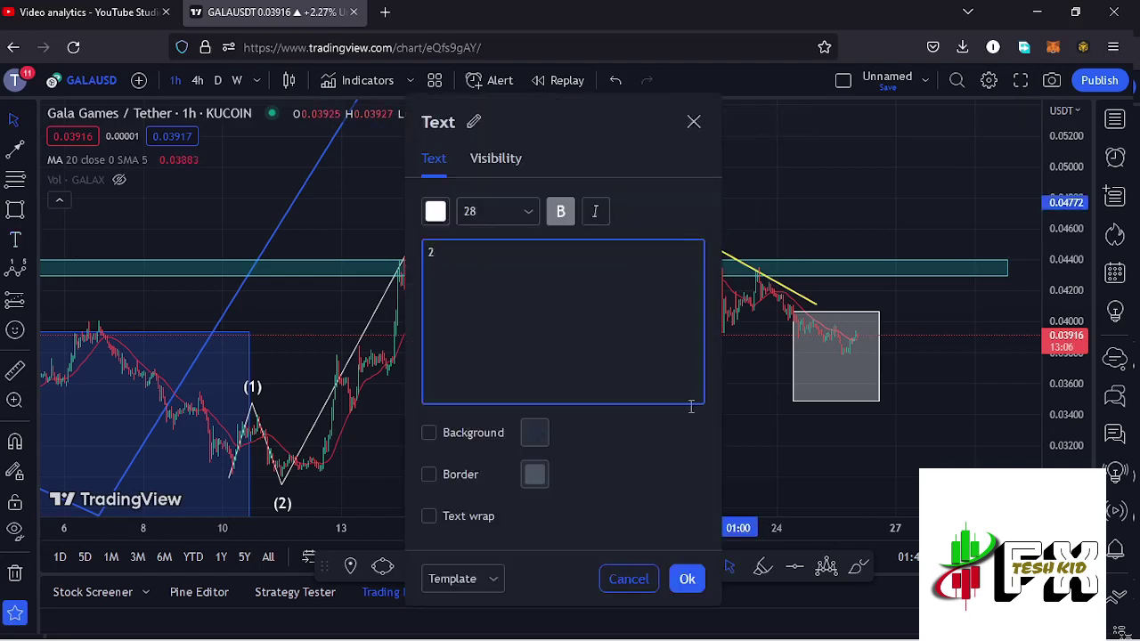
click(685, 580)
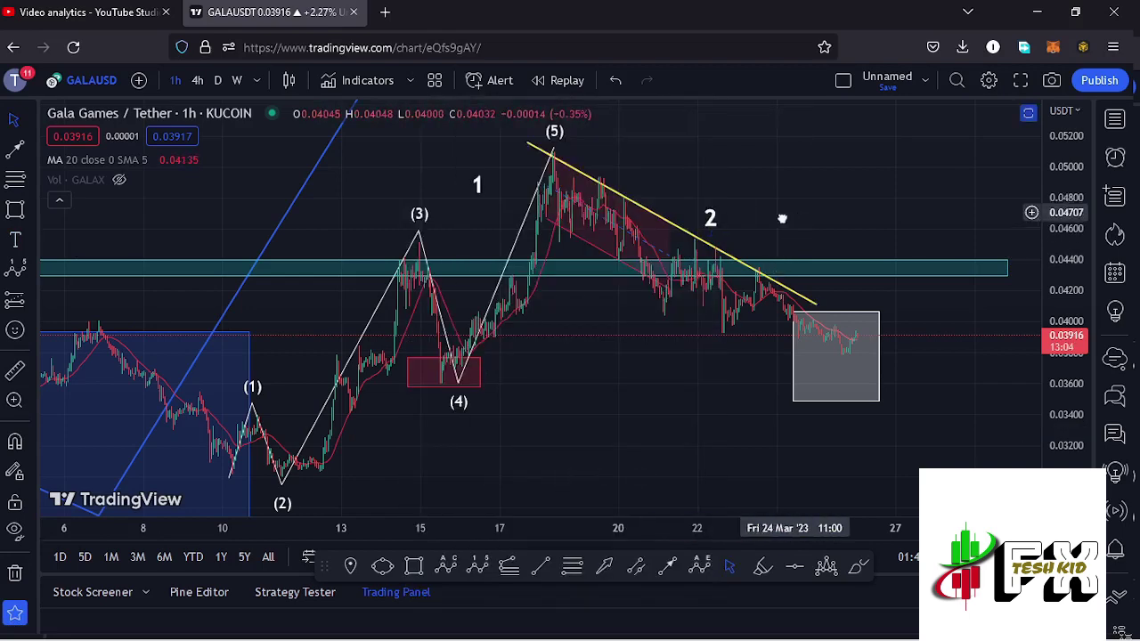
drag(719, 222, 666, 236)
Resize the white rectangle horizontally to span from about 23 Mar 13:00 to about 25 Mar 11:00
click(796, 333)
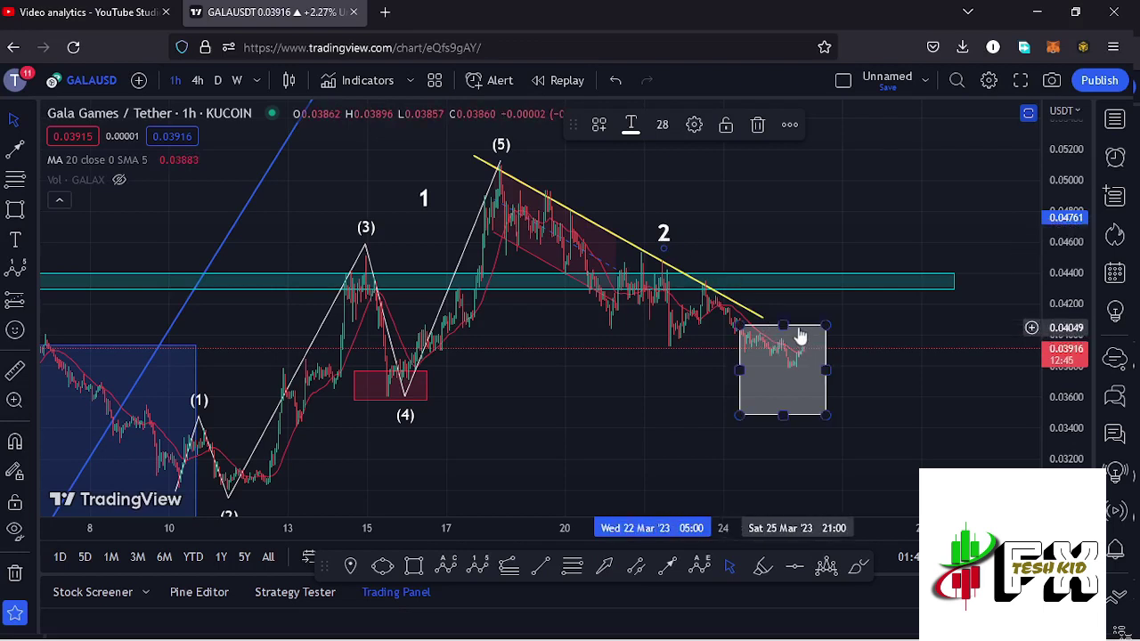
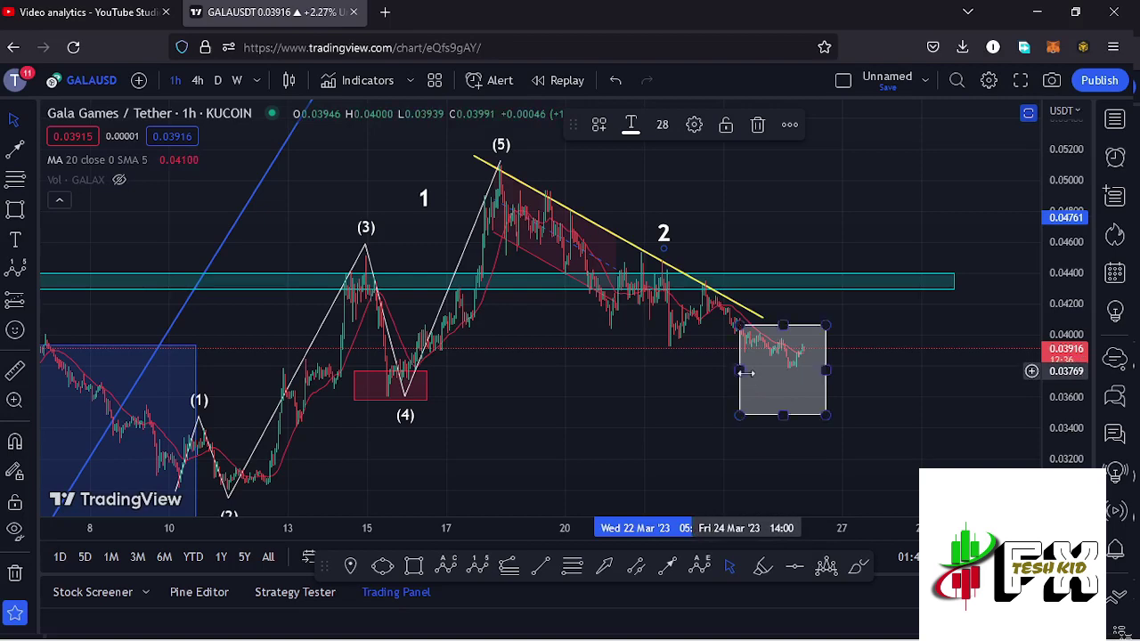
click(745, 373)
drag(730, 374, 704, 374)
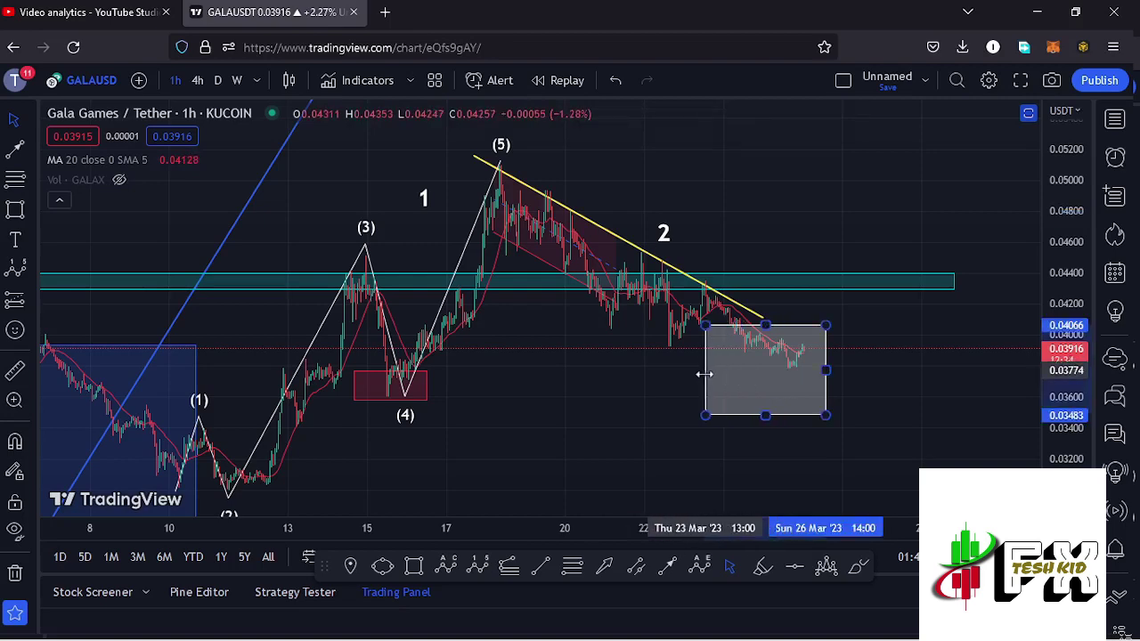
drag(826, 371, 781, 374)
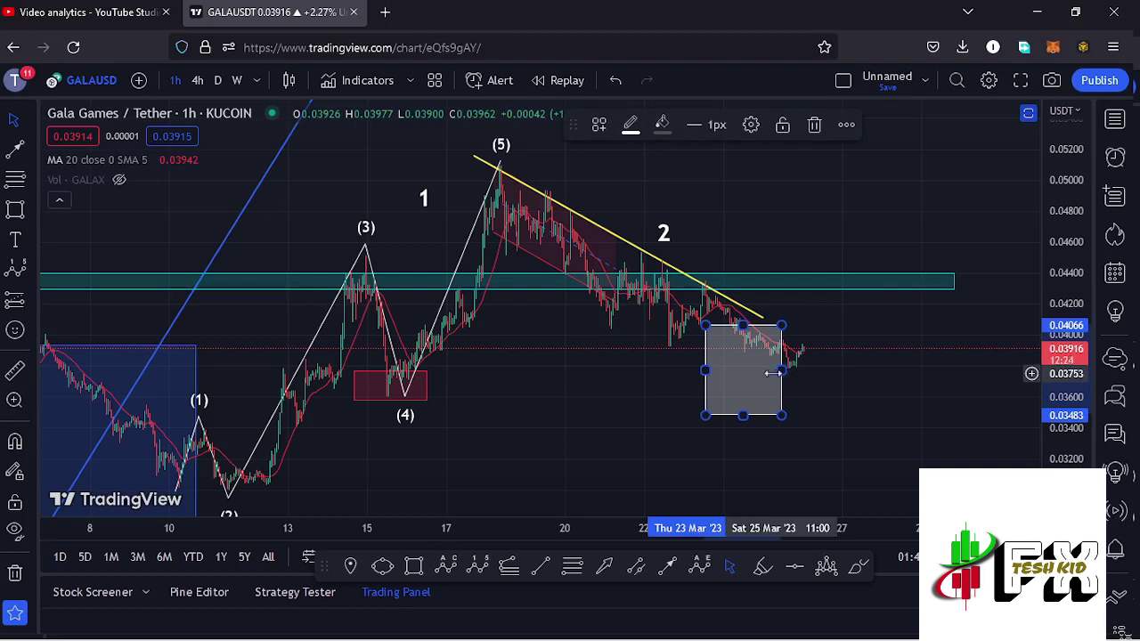
scroll(626, 392, up, 1)
scroll(802, 418, up, 1)
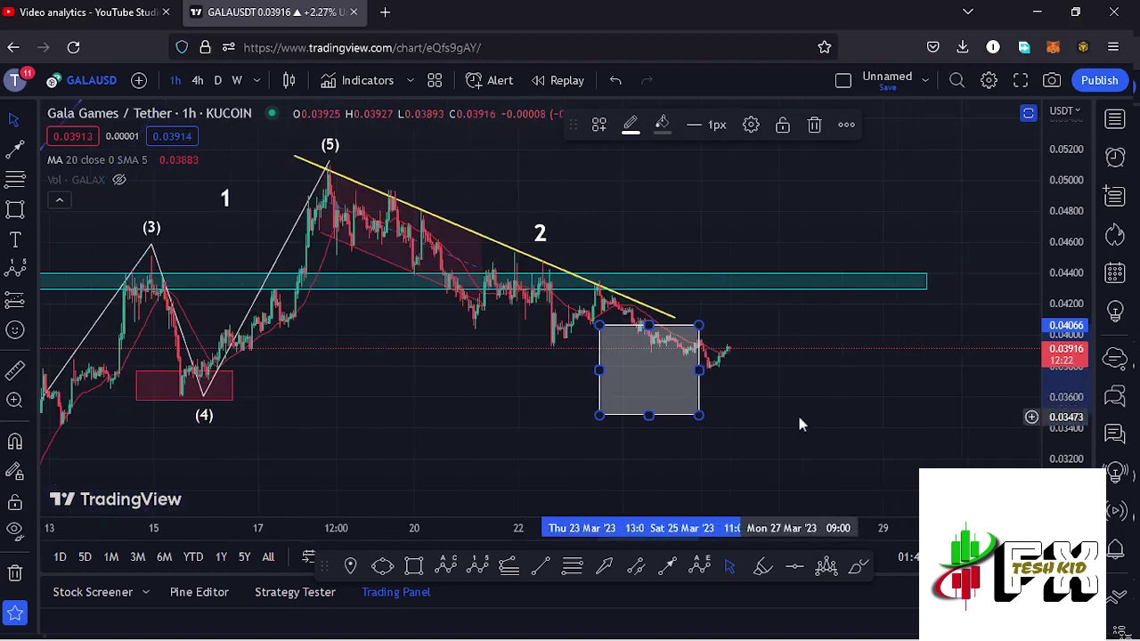
Add a text label "3" above the empty area after the latest candles, at about 0.0500
click(940, 269)
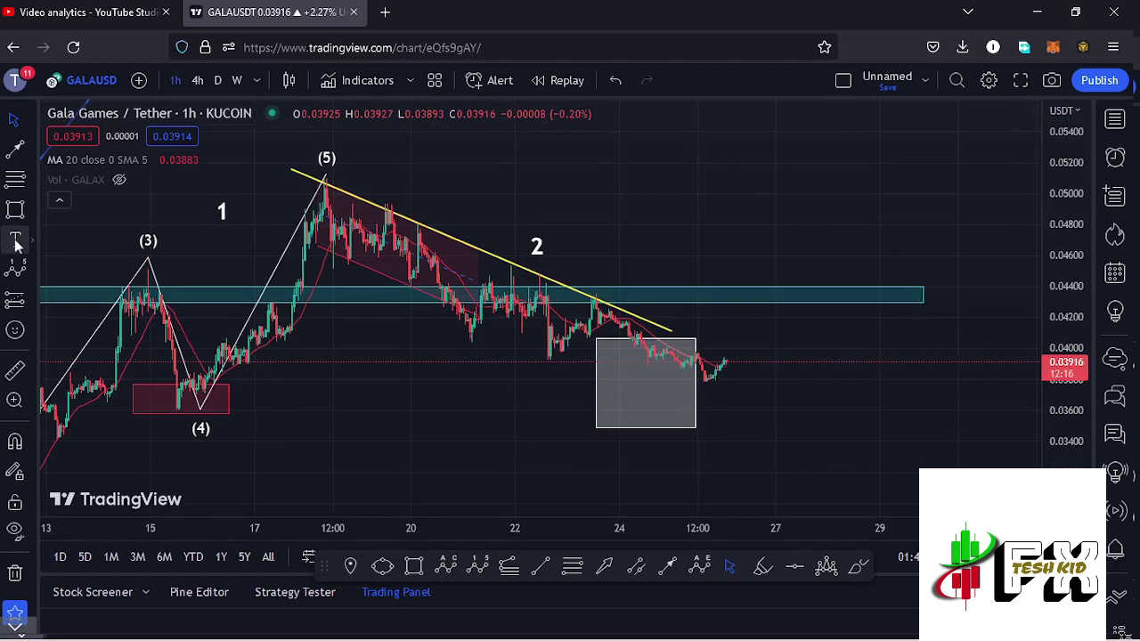
click(17, 242)
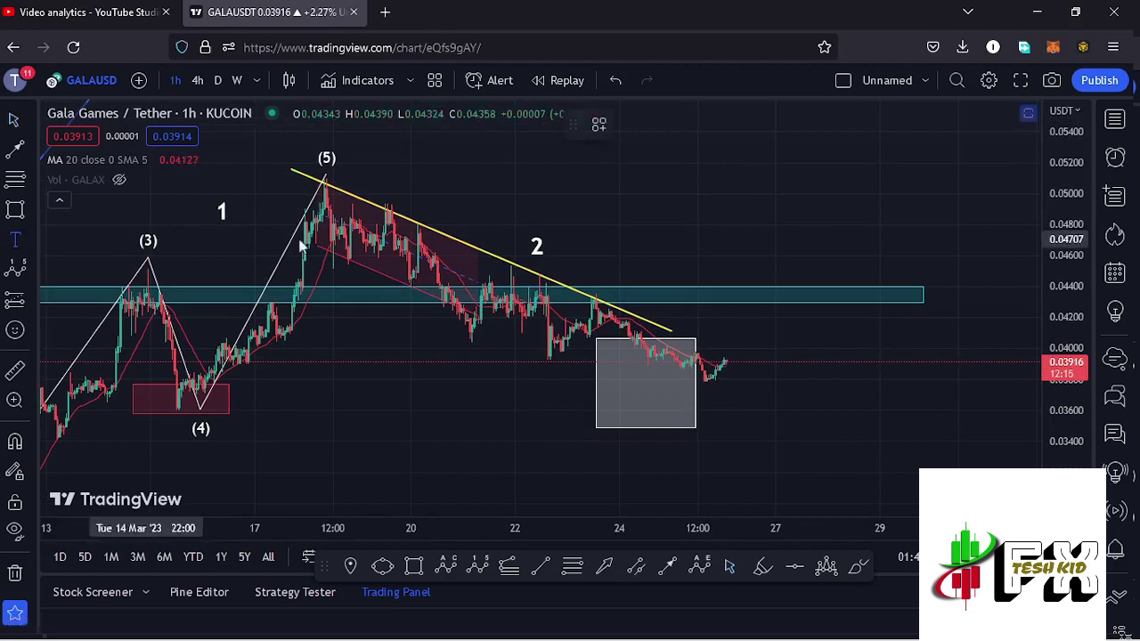
click(763, 203)
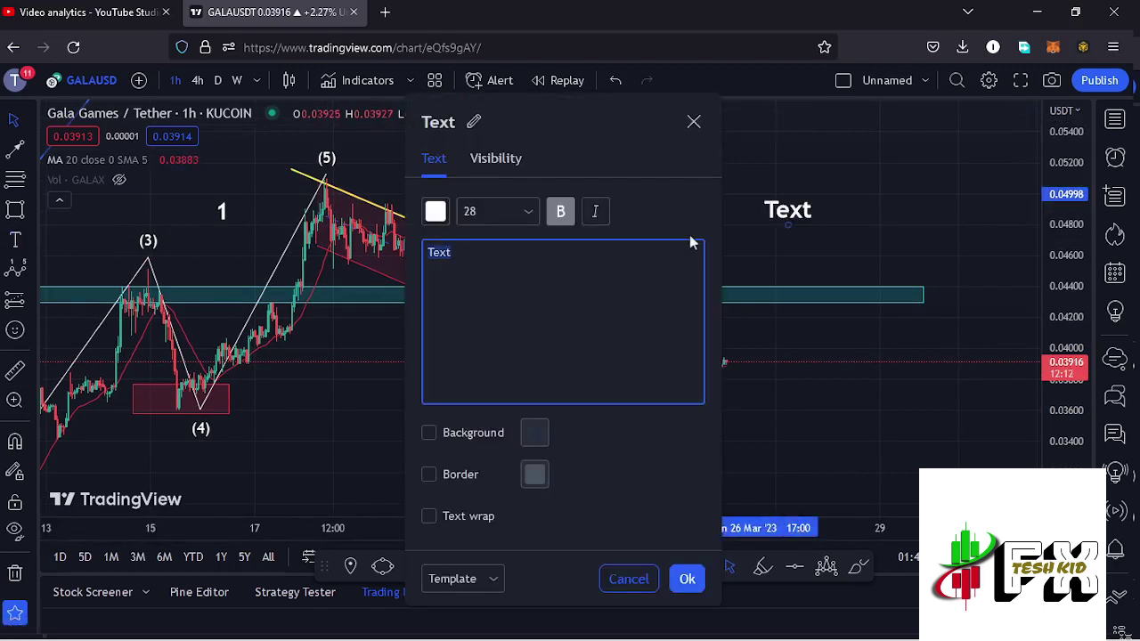
text(3)
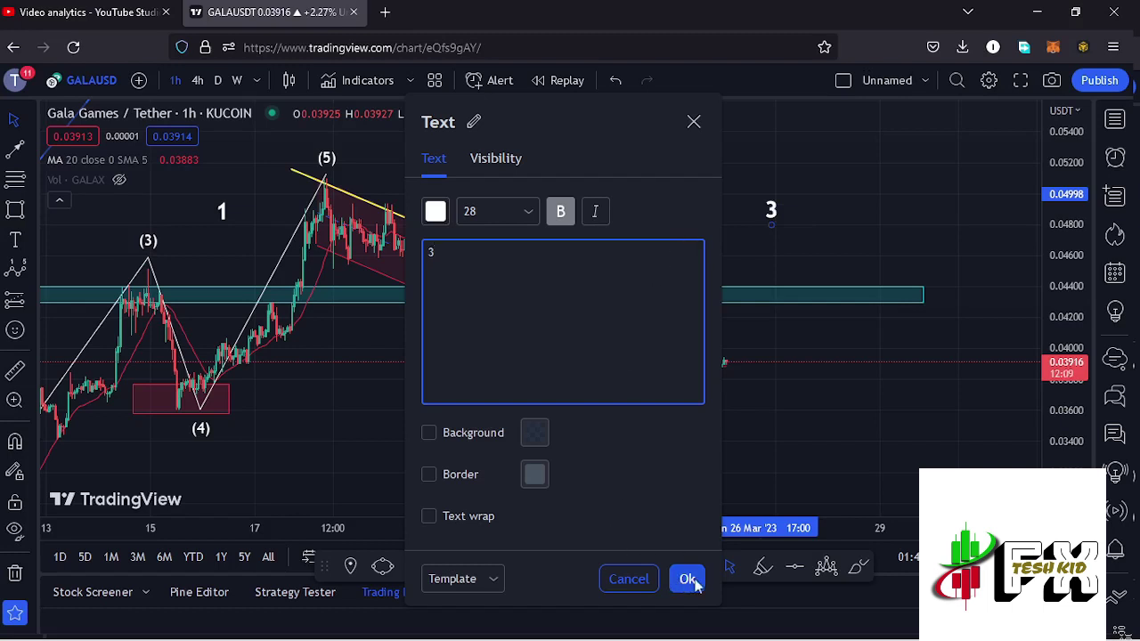
click(687, 578)
Draw a yellow arrow upward from the latest price near 0.0391 through the teal zone to about 0.0462
scroll(783, 401, up, 2)
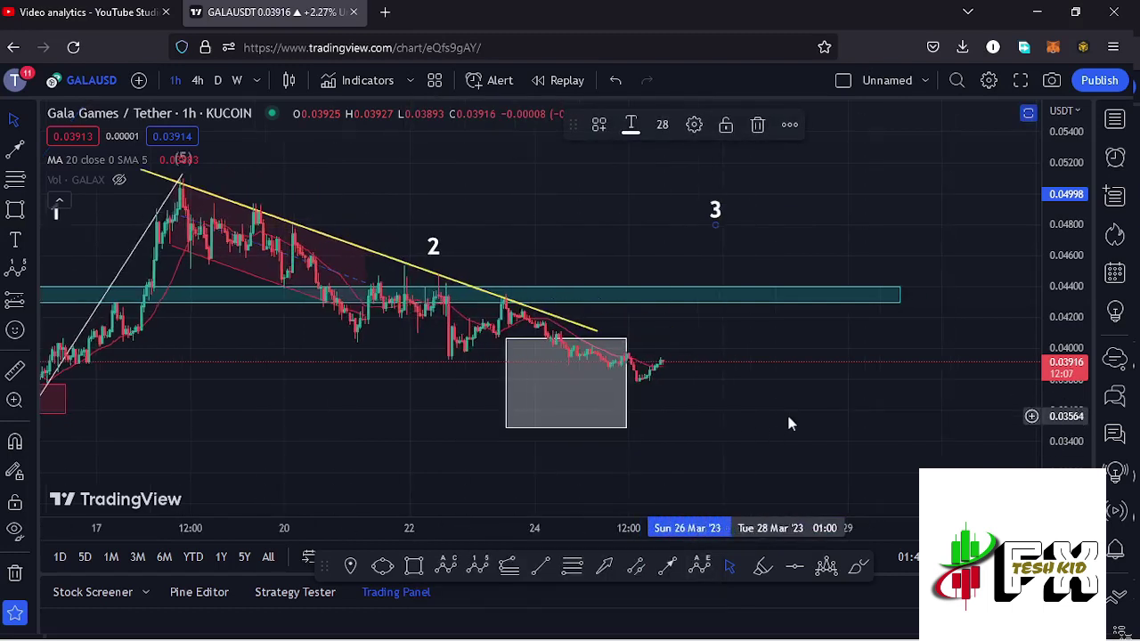
drag(733, 419, 793, 410)
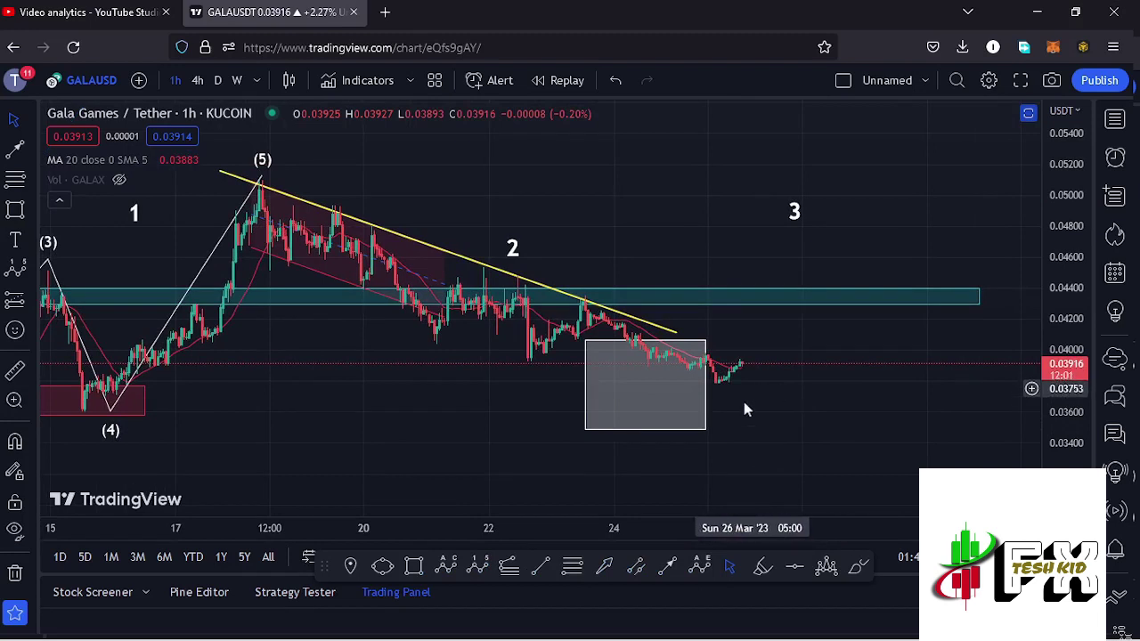
click(668, 568)
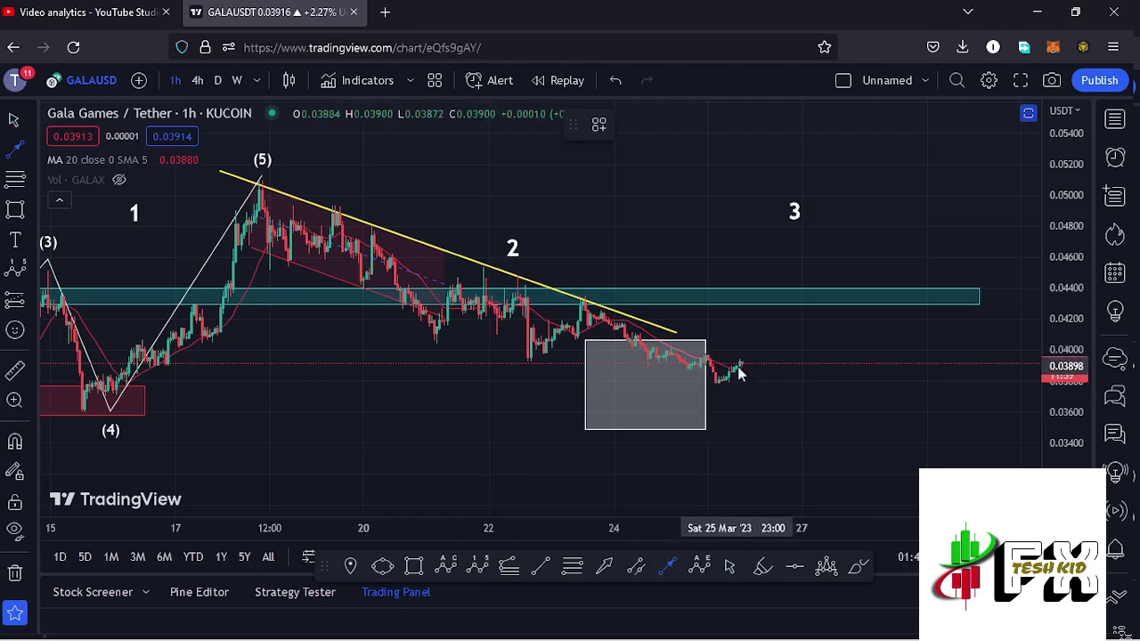
click(742, 363)
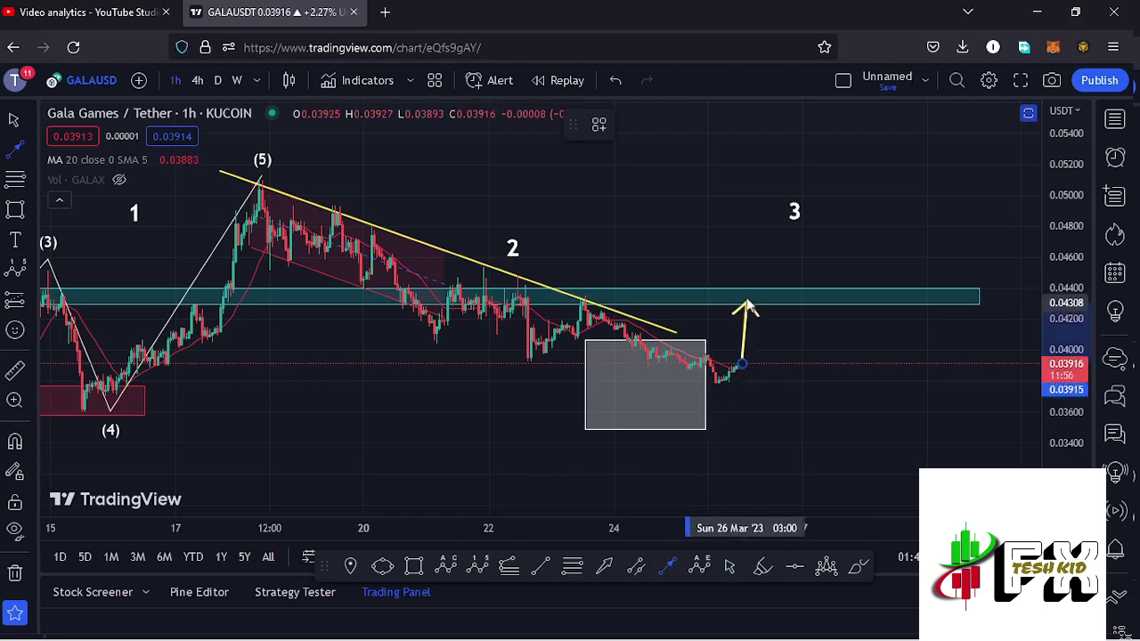
click(746, 257)
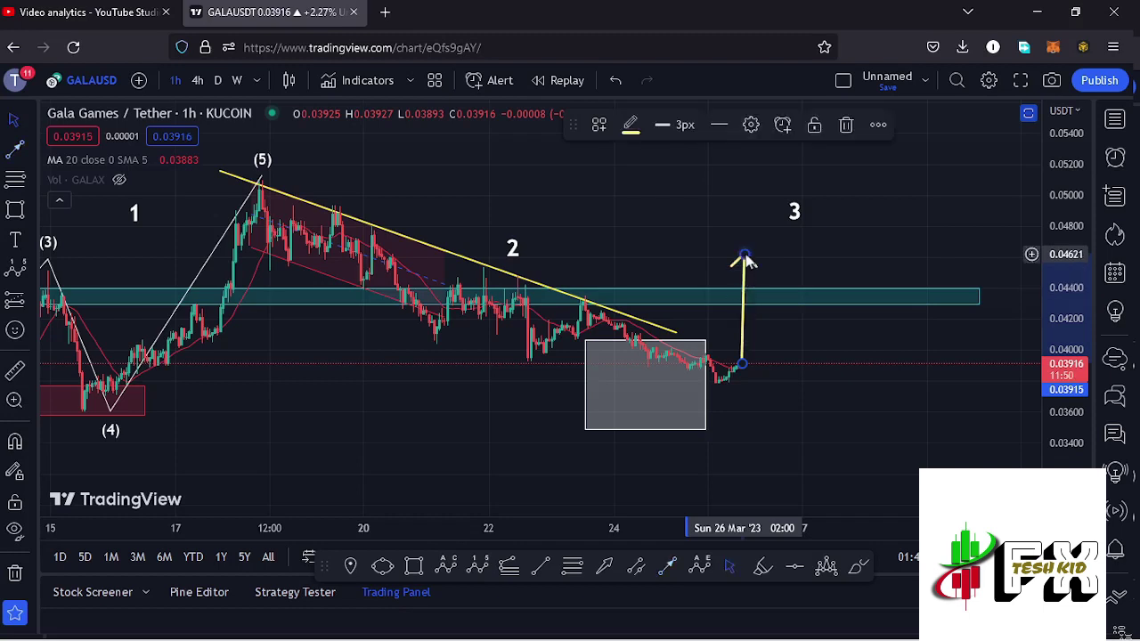
Continue the projection with a yellow arrow down to the teal zone at about 0.0440 and another up to about 0.0514
click(666, 568)
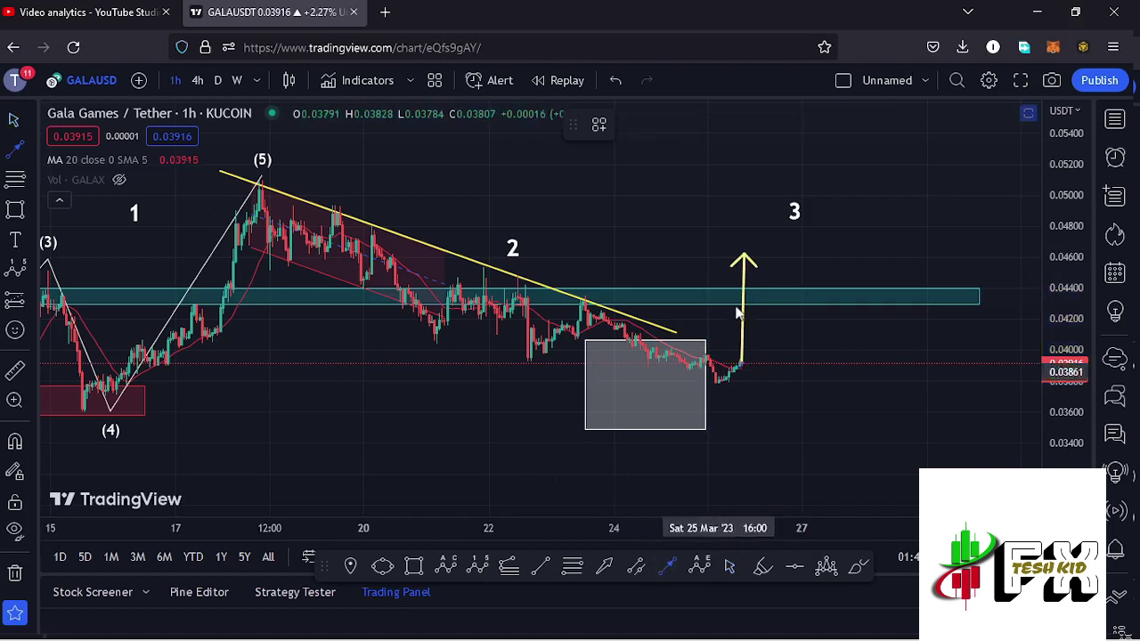
click(742, 251)
click(781, 285)
click(781, 286)
click(786, 267)
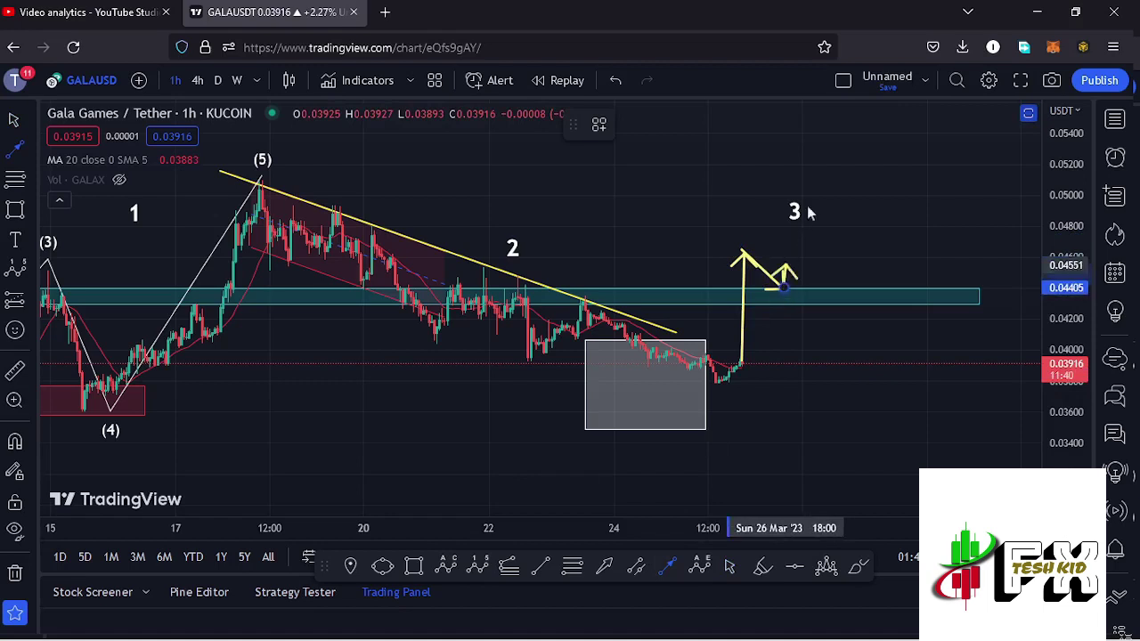
click(809, 176)
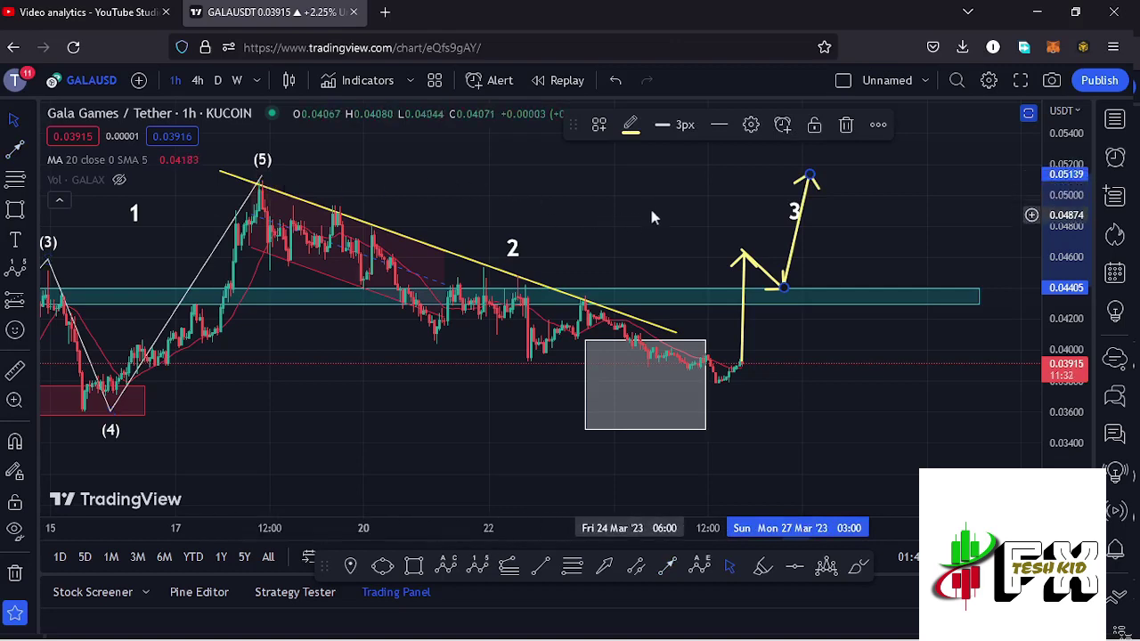
Extend the last yellow arrow up to about 0.0538 and move the label "3" clear of it at about 0.0516
drag(373, 185, 350, 223)
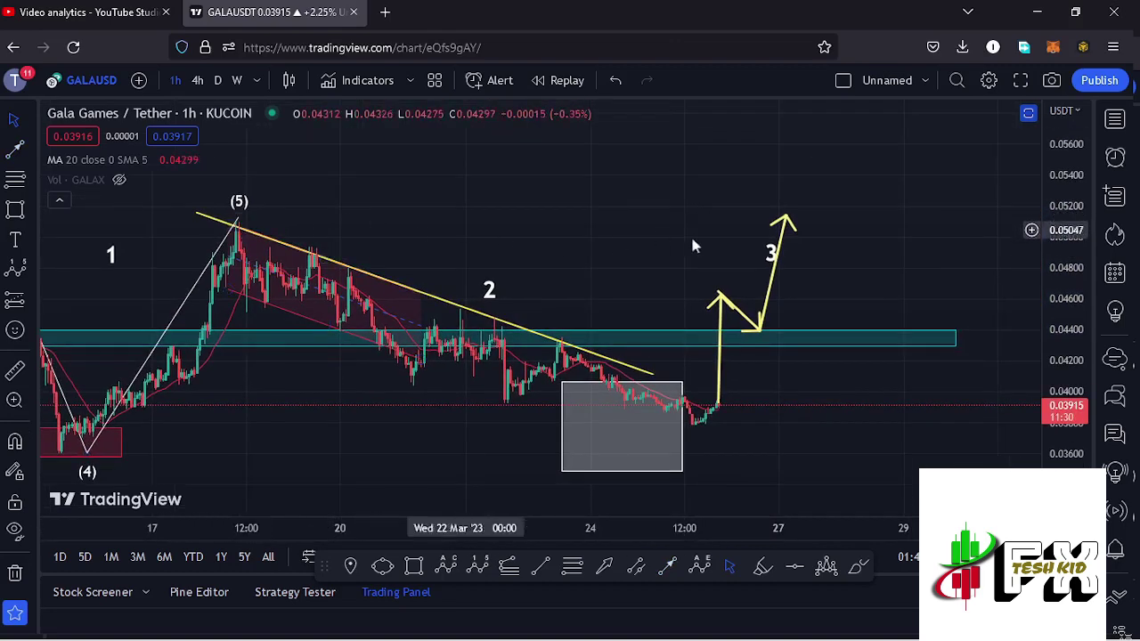
drag(787, 219, 806, 178)
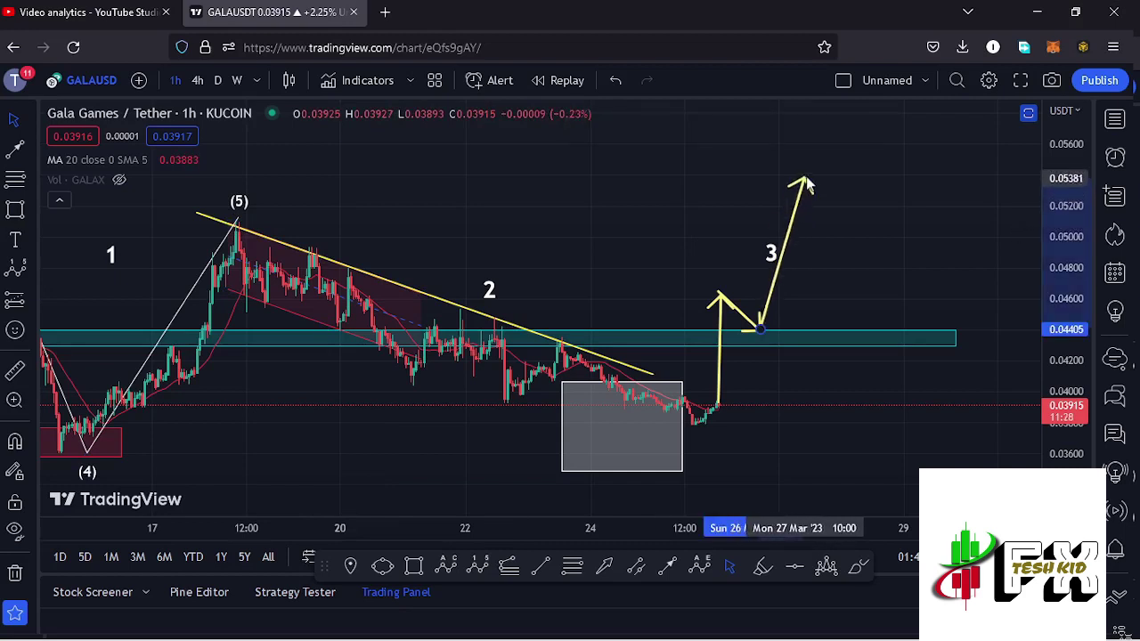
drag(773, 266, 748, 248)
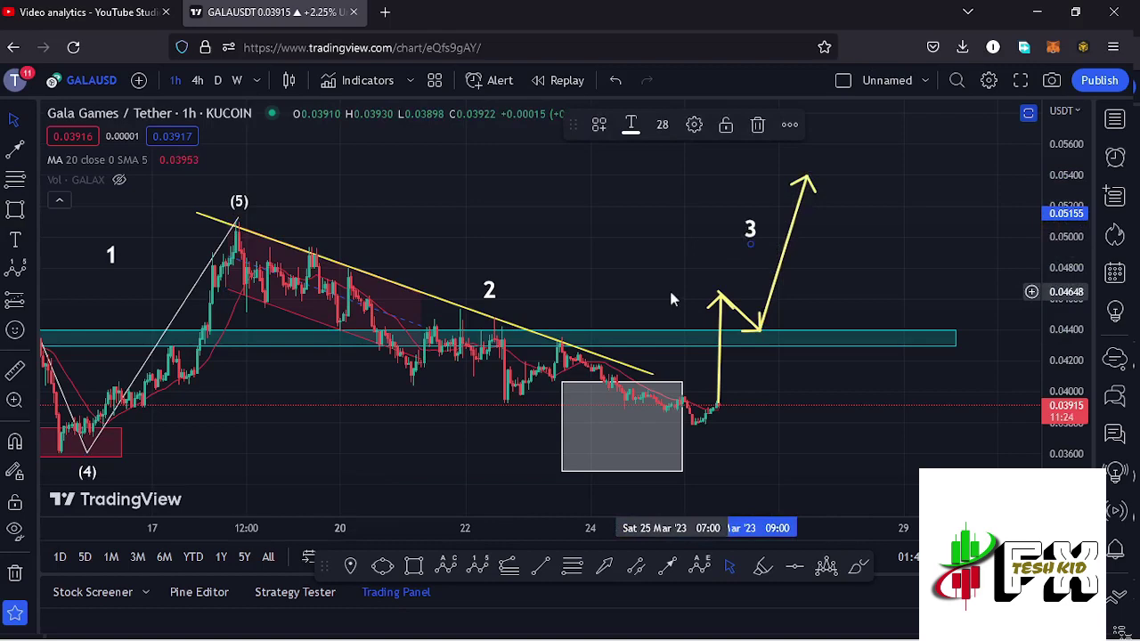
Draw a trend-based Fibonacci extension from wave 1's start at 0.03024 to its peak at 0.05124 and back to about 0.0379
scroll(698, 300, down, 3)
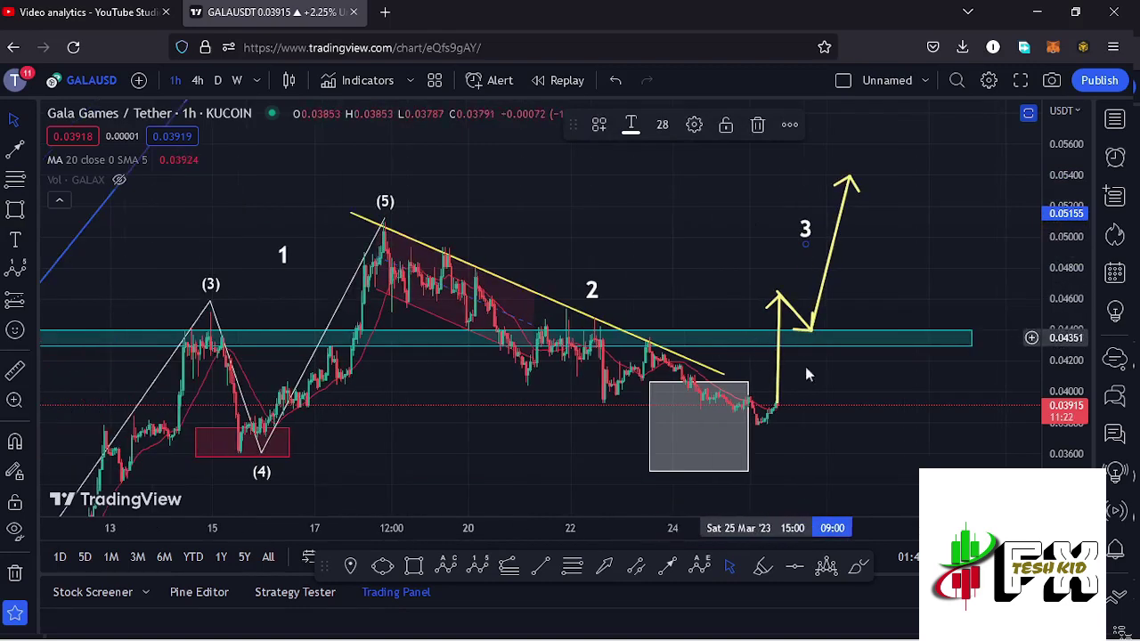
drag(863, 395, 885, 348)
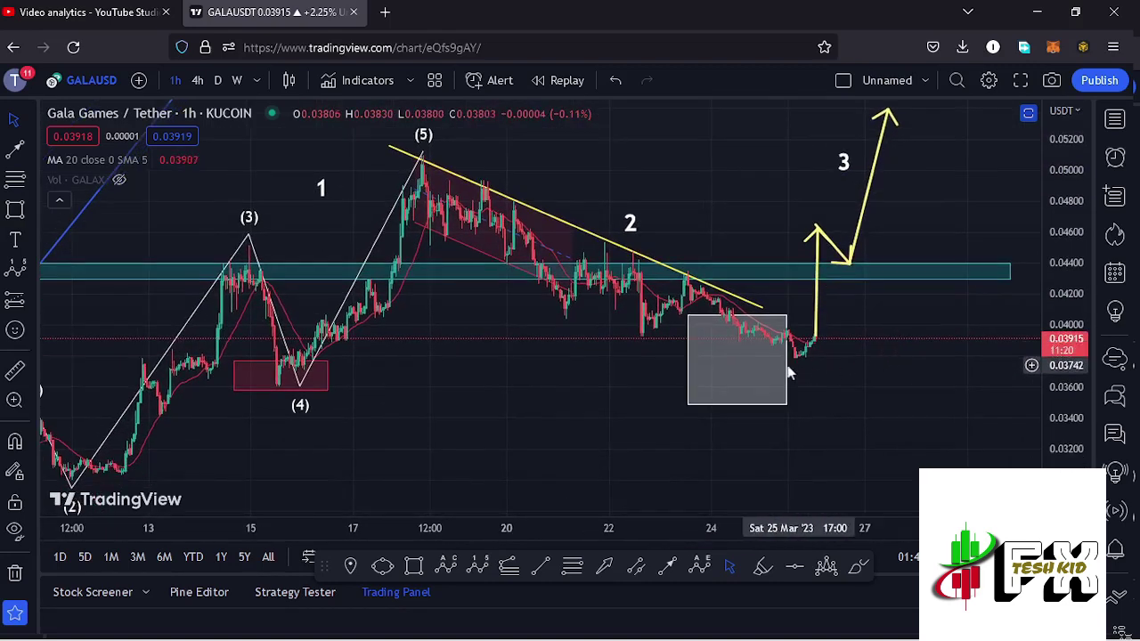
drag(1073, 241, 1073, 267)
scroll(748, 387, down, 3)
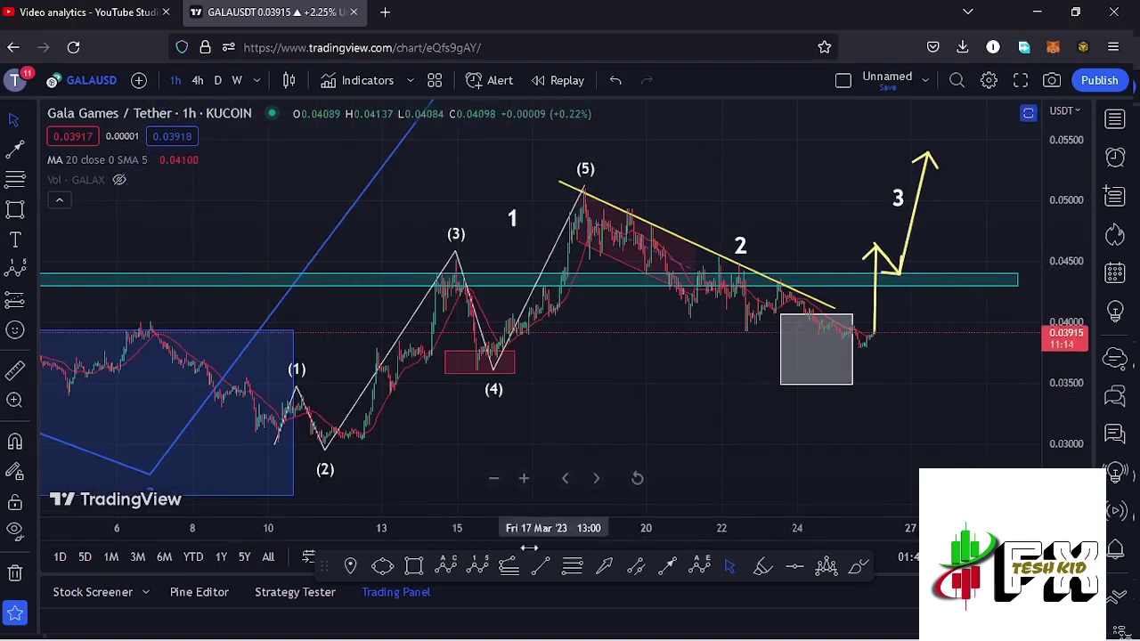
click(512, 570)
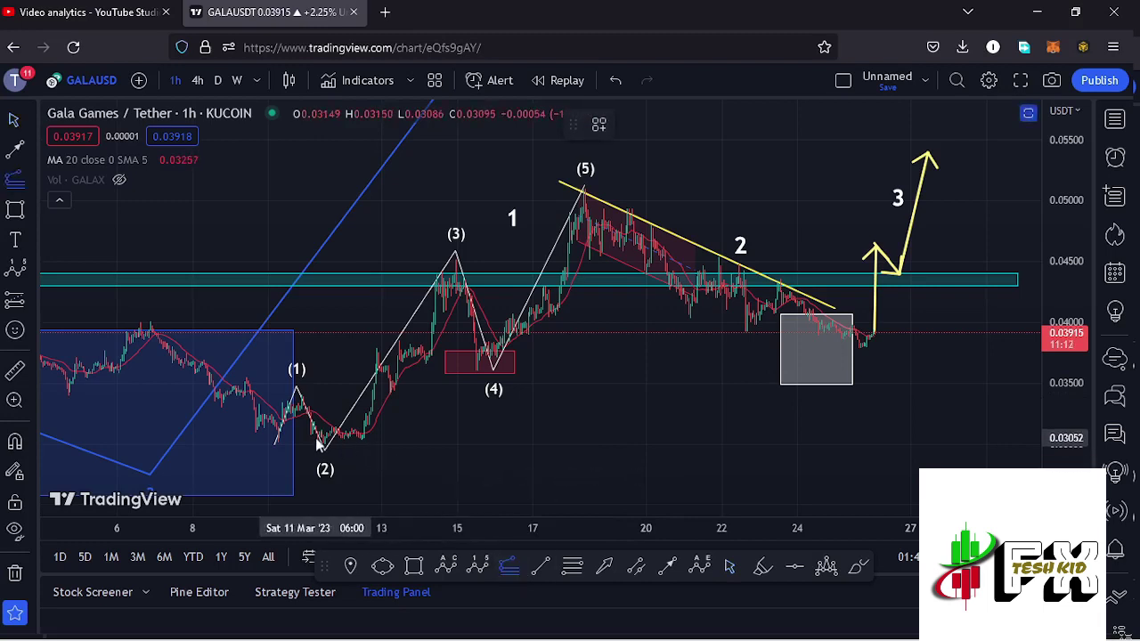
click(276, 441)
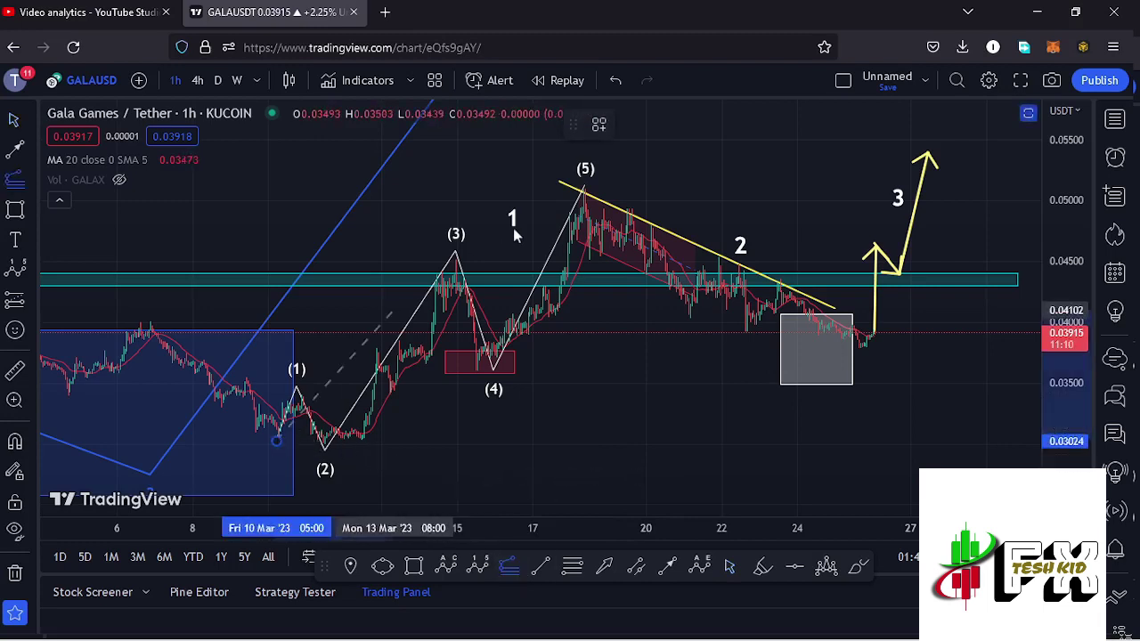
click(584, 188)
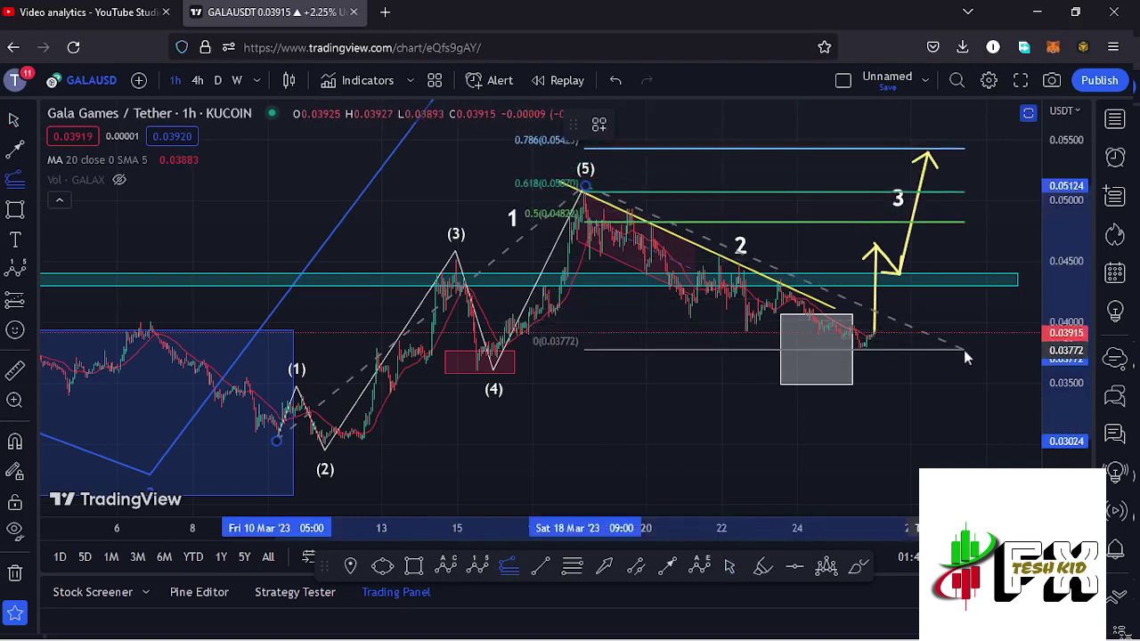
click(967, 347)
Extend the tip of the last yellow arrow up to the 1.618 extension level at about 0.072
drag(999, 214, 850, 349)
drag(1060, 200, 1058, 205)
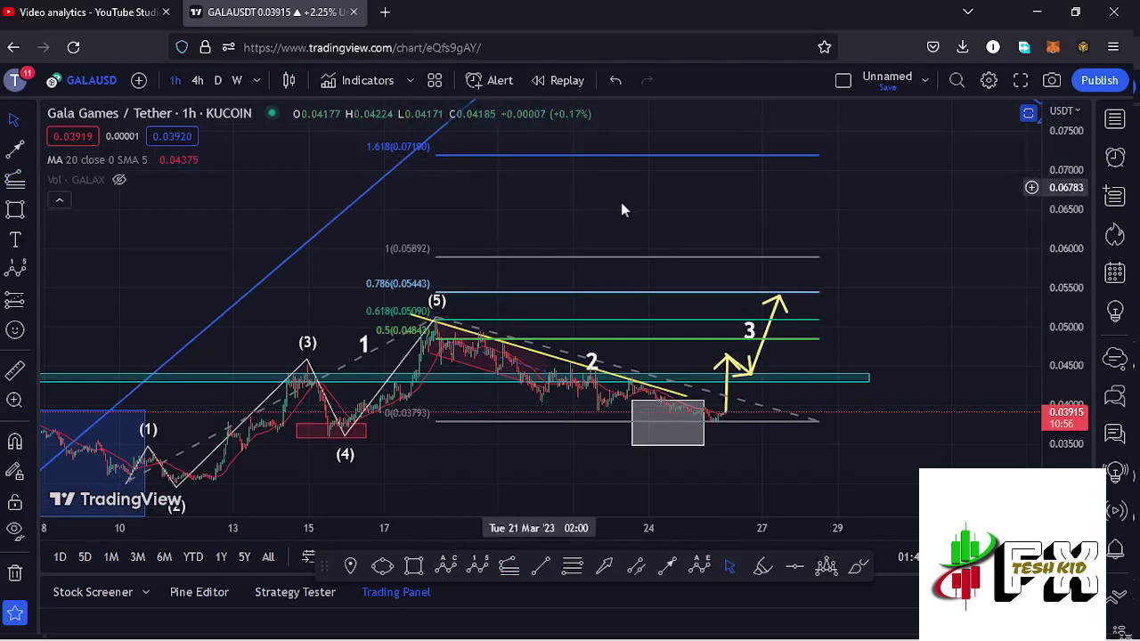
click(778, 299)
drag(778, 298, 799, 165)
Delete the trend-based Fibonacci extension and bring the latest candles and the wave 3 arrows back into closer view
click(818, 422)
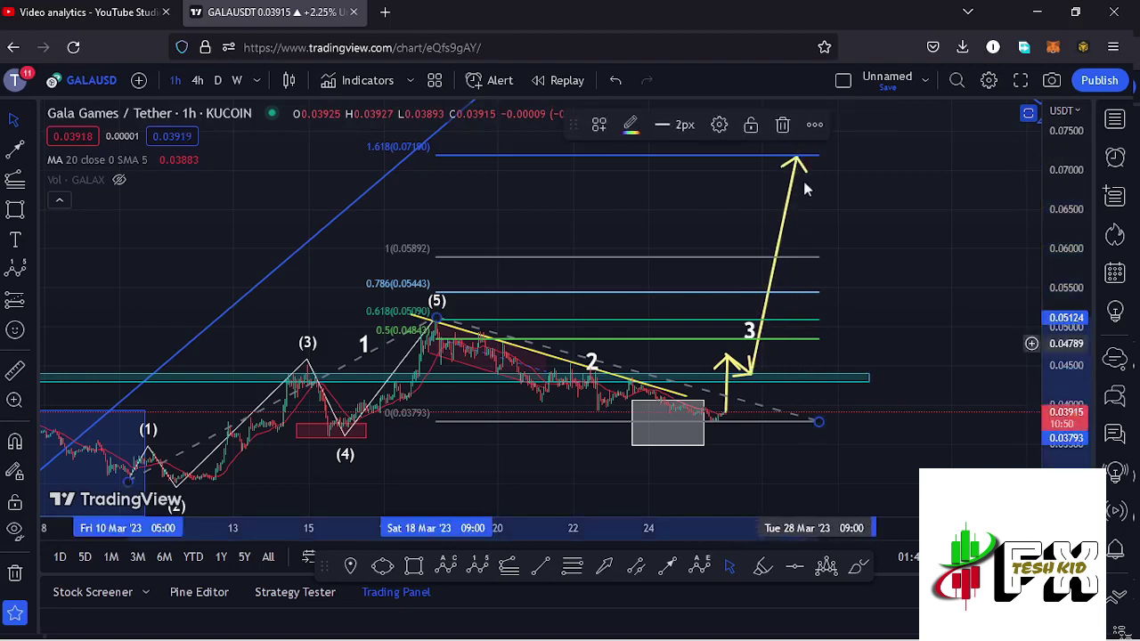
click(781, 125)
drag(852, 412, 928, 314)
drag(1060, 362, 1058, 334)
scroll(951, 407, up, 2)
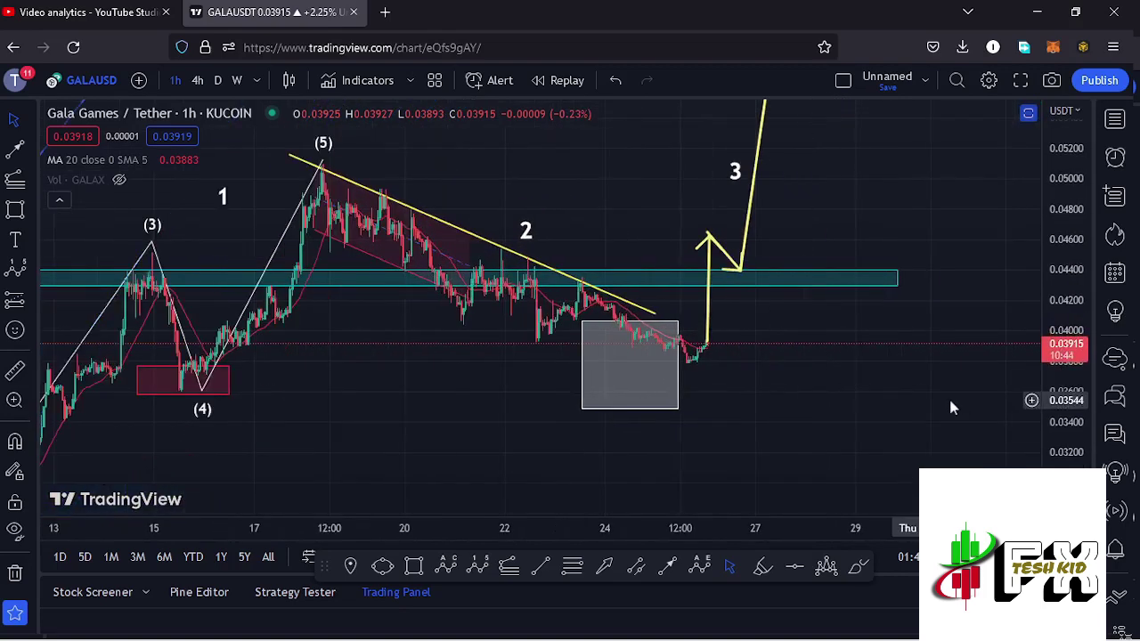
scroll(926, 396, up, 1)
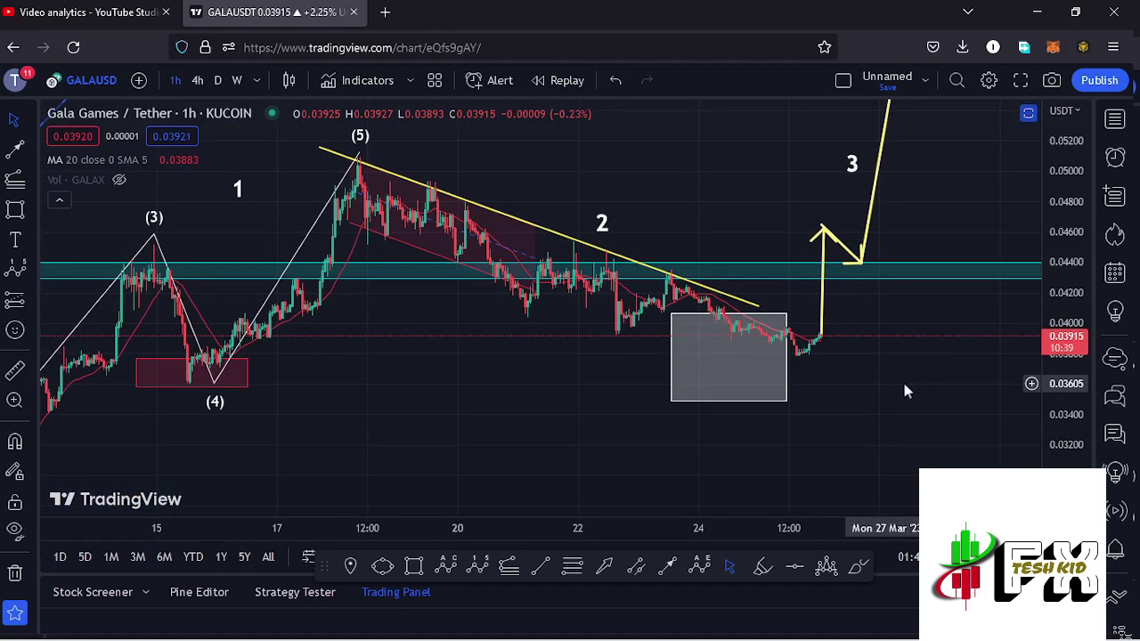
Widen the white rectangle slightly by moving its later edge to about 25 Mar 13:00
drag(906, 374, 795, 386)
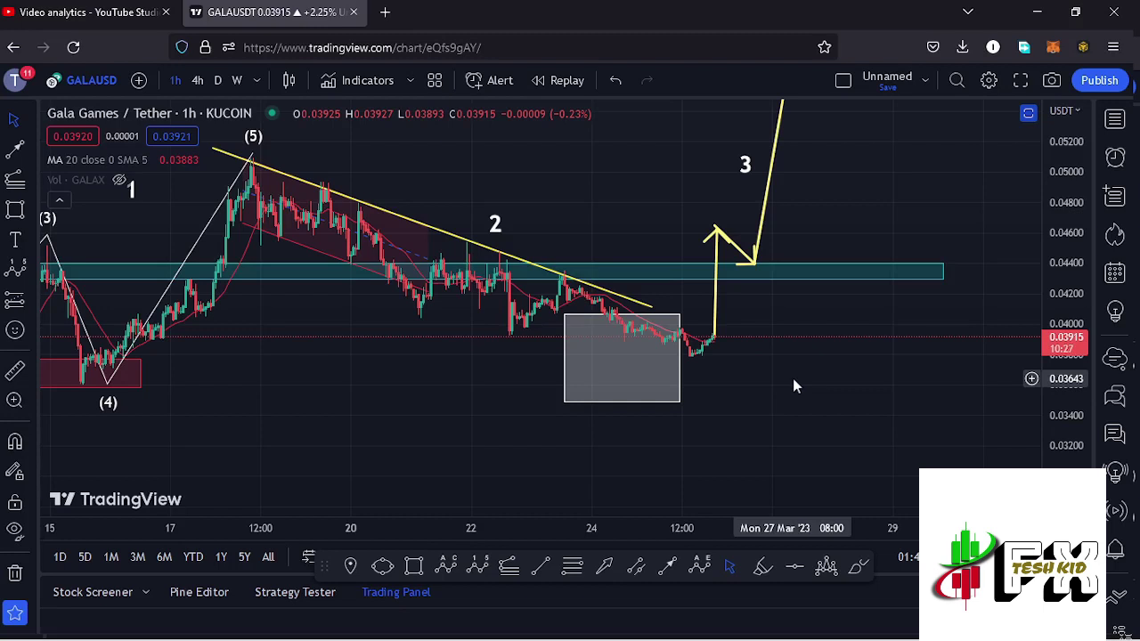
click(680, 361)
mouse_move(681, 359)
mouse_down()
mouse_move(695, 363)
mouse_move(684, 364)
mouse_up()
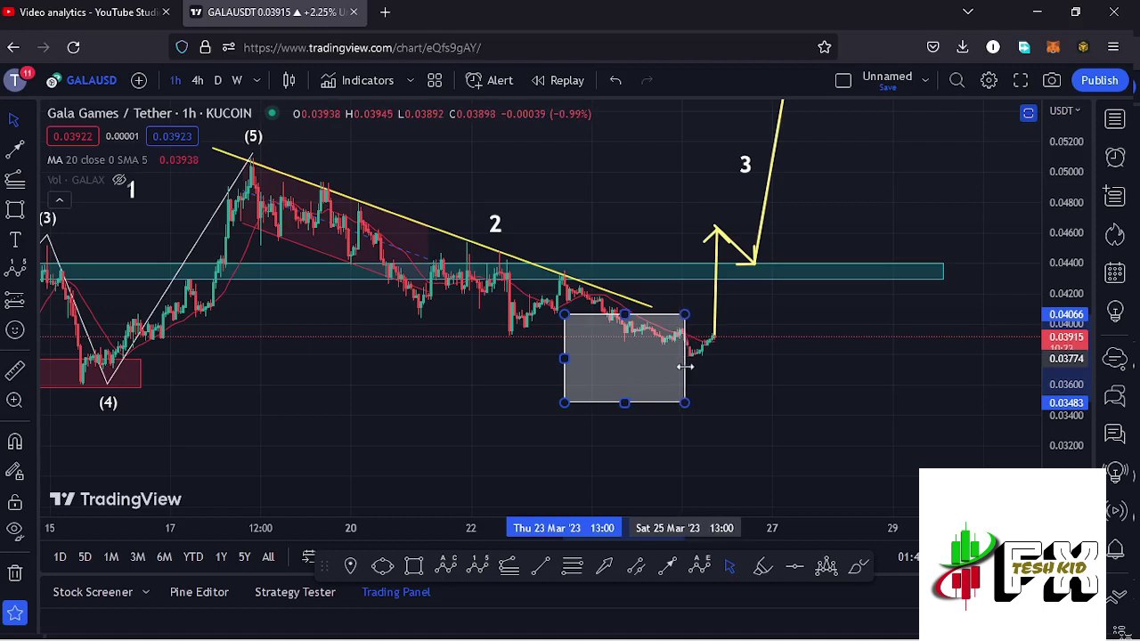
Shift the wave 2 label slightly later and lower, and move the wave 3 label slightly earlier to about 26 Mar 05:00
click(500, 235)
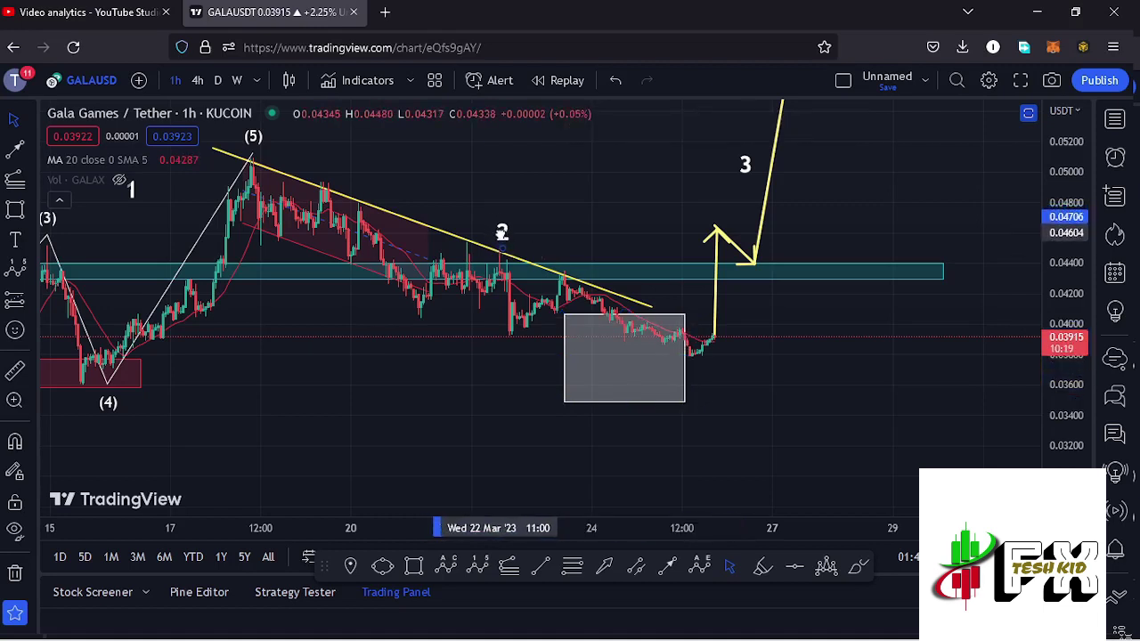
click(743, 170)
drag(746, 172, 736, 174)
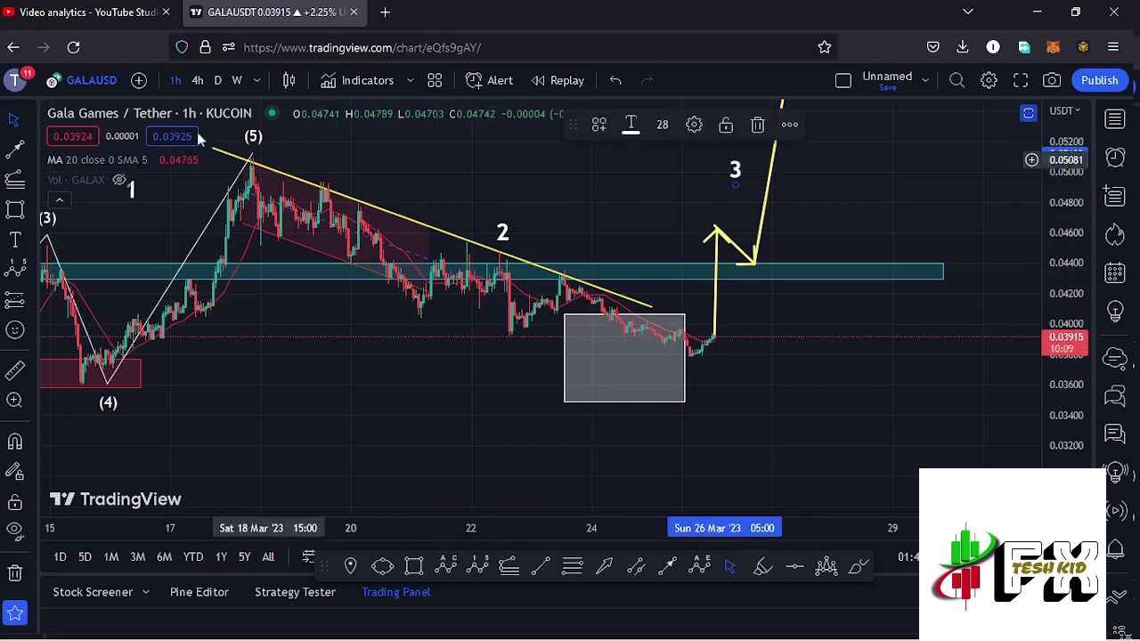
Switch the chart to the 4-hour timeframe and examine the RSI against its moving average in a maximized pane, then restore the layout
click(196, 81)
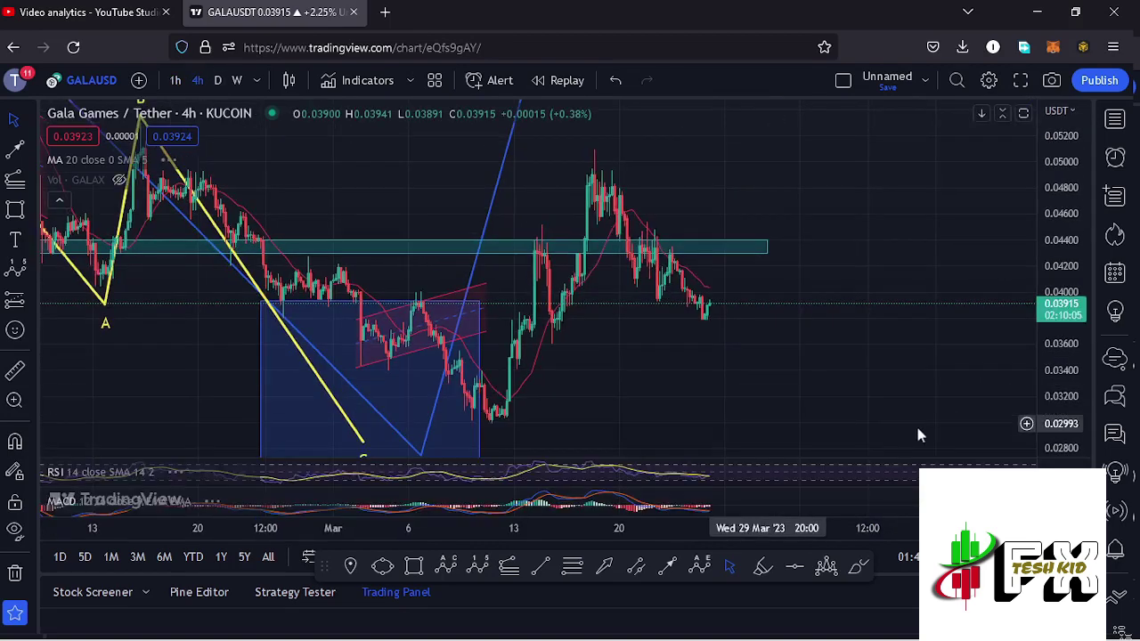
click(1003, 466)
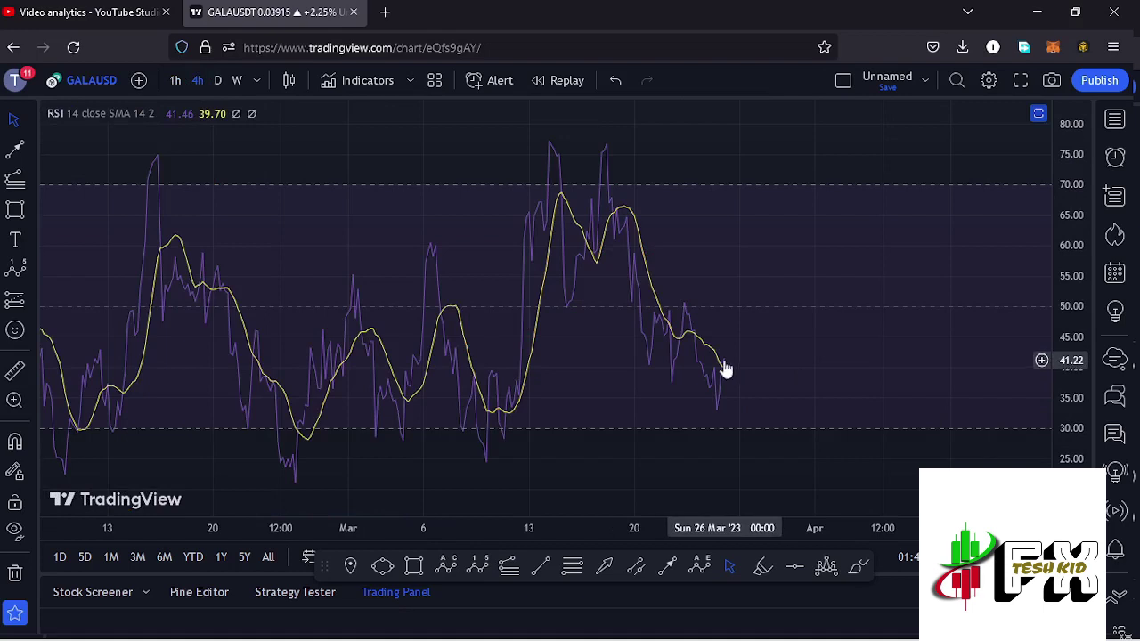
click(1039, 114)
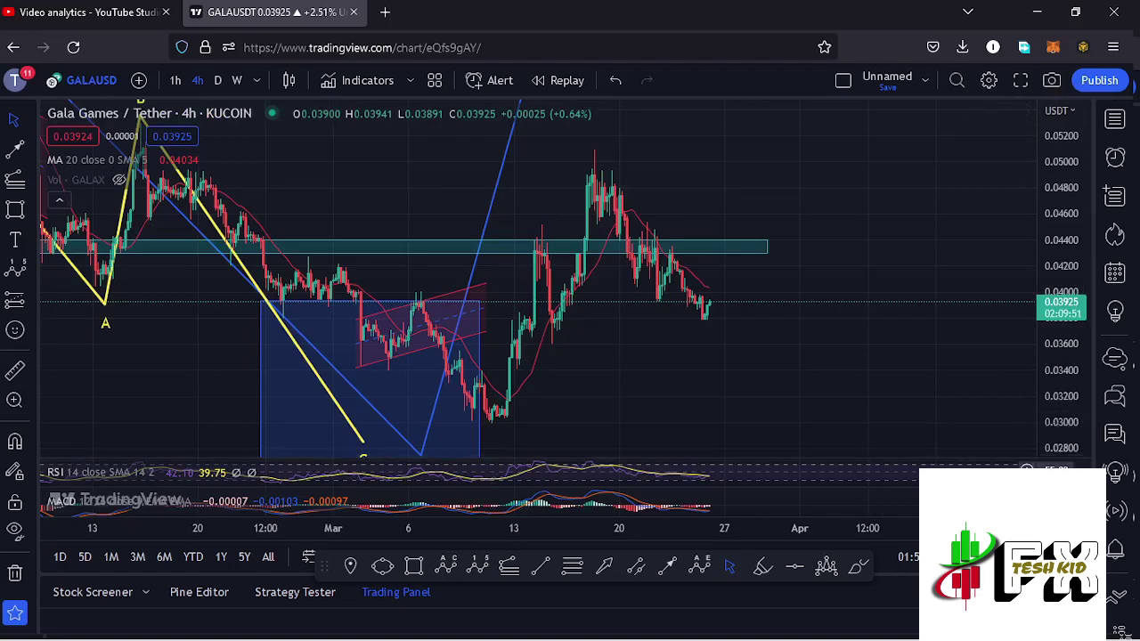
Maximize the MACD pane to examine its latest histogram bars and signal line crossover up close, then restore the full chart layout
click(1023, 495)
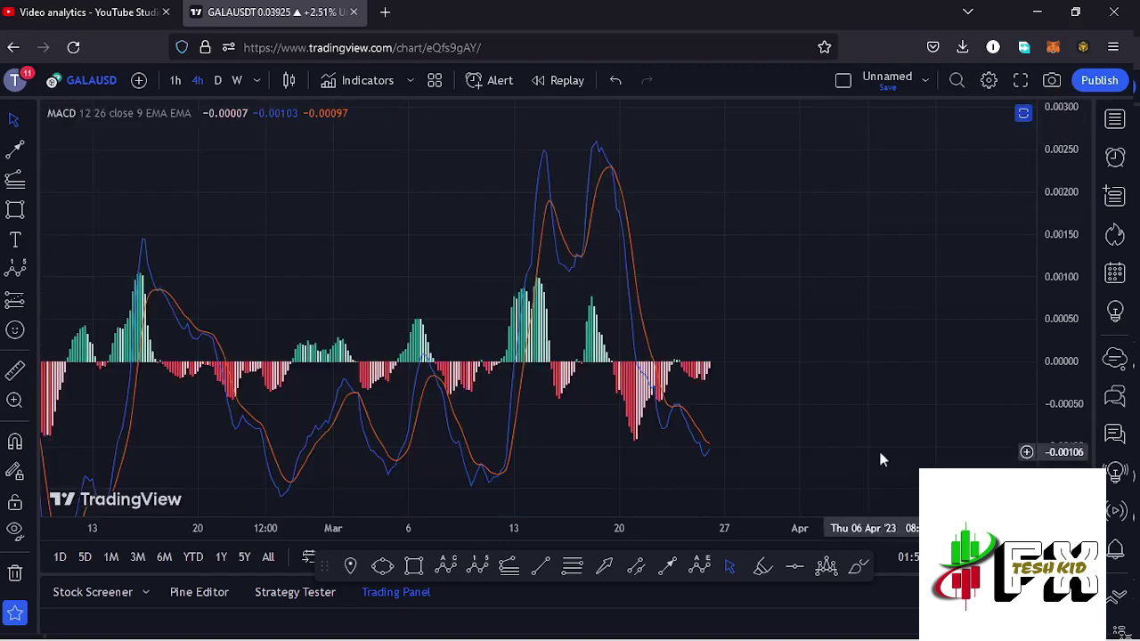
scroll(834, 457, up, 5)
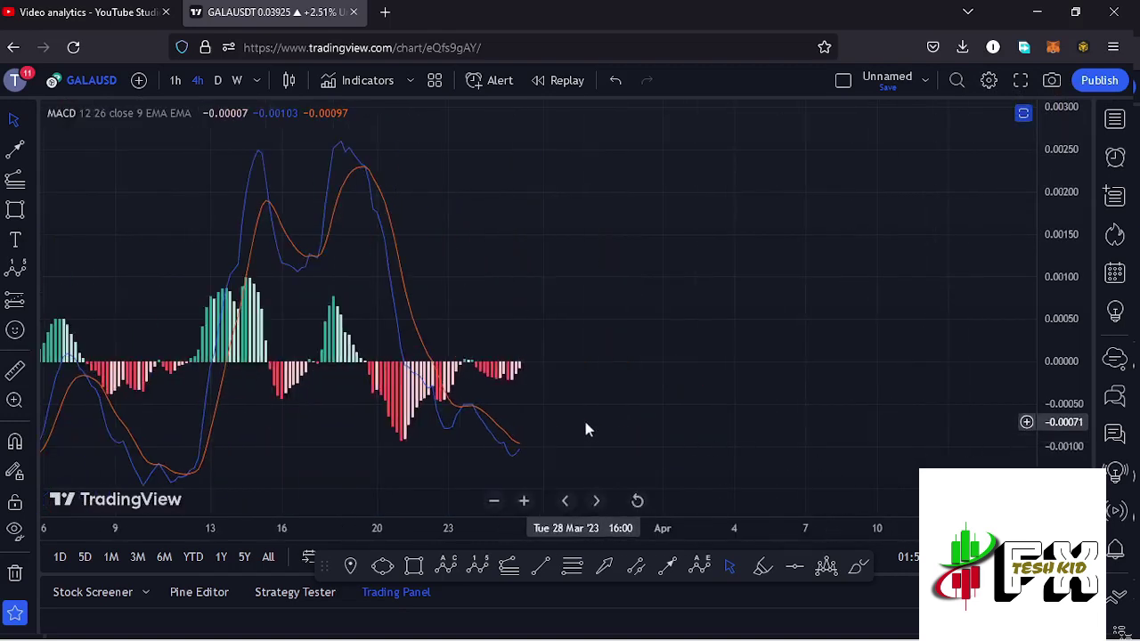
drag(621, 423, 654, 419)
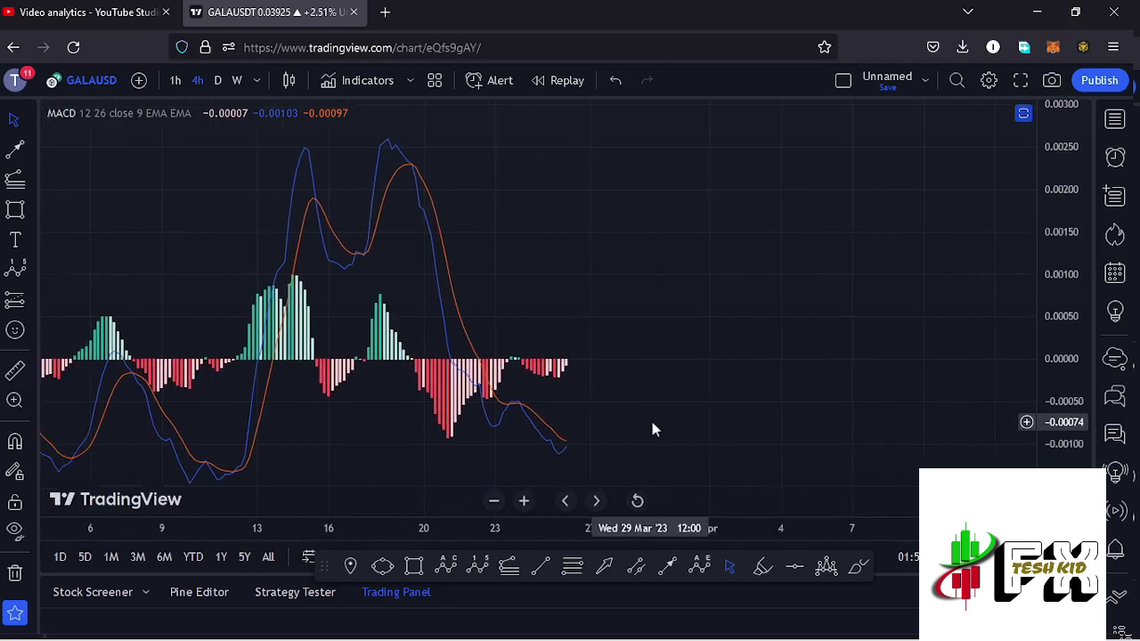
scroll(650, 426, up, 2)
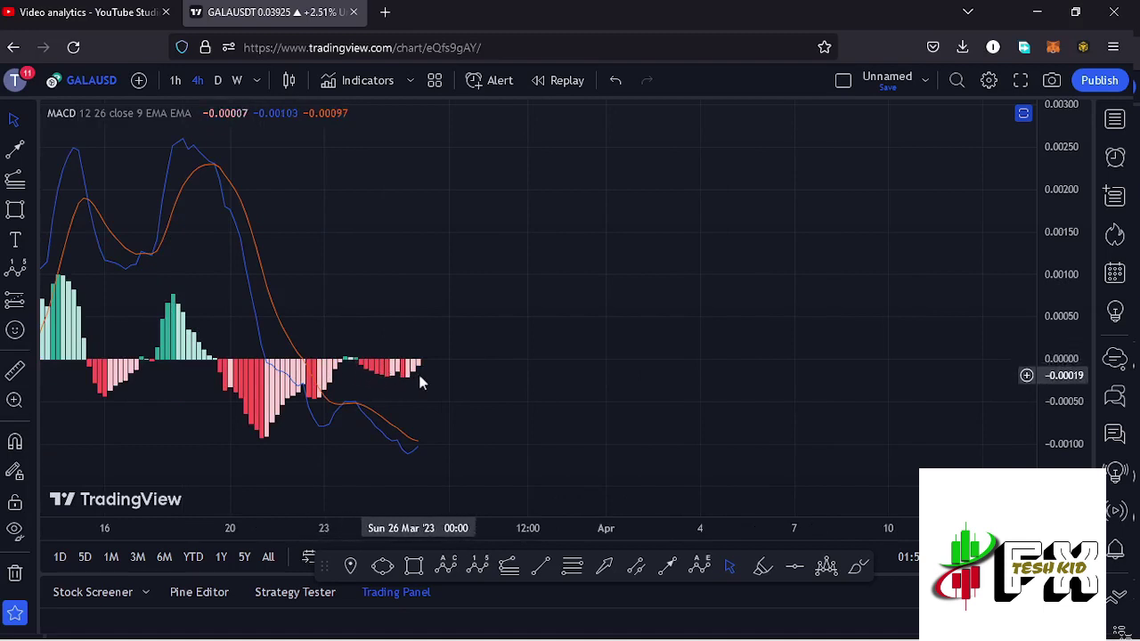
double_click(575, 386)
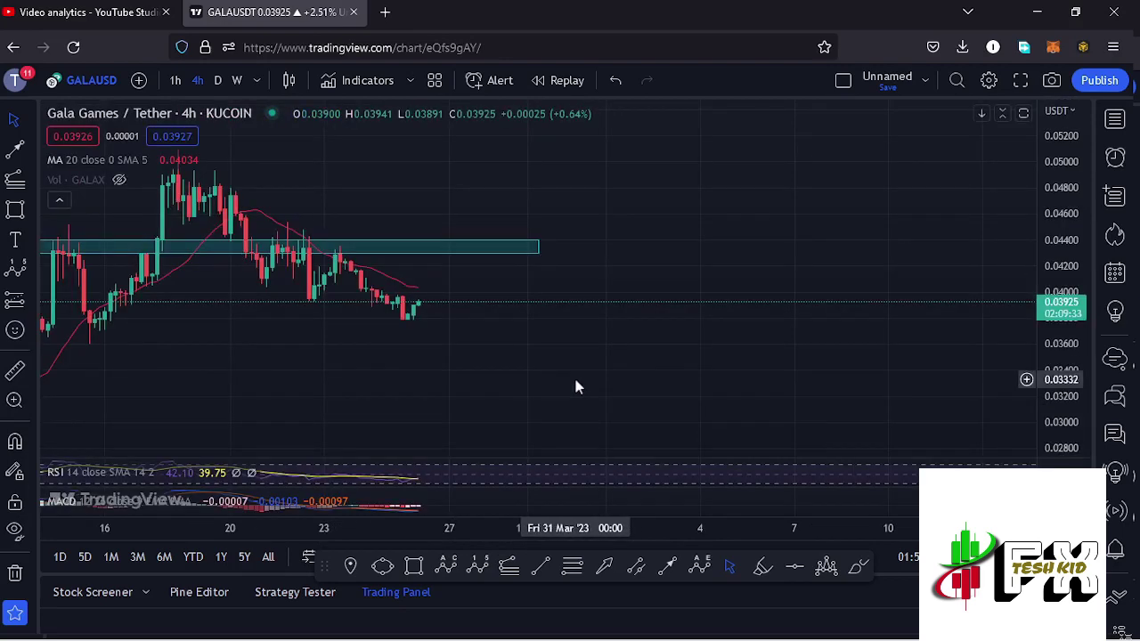